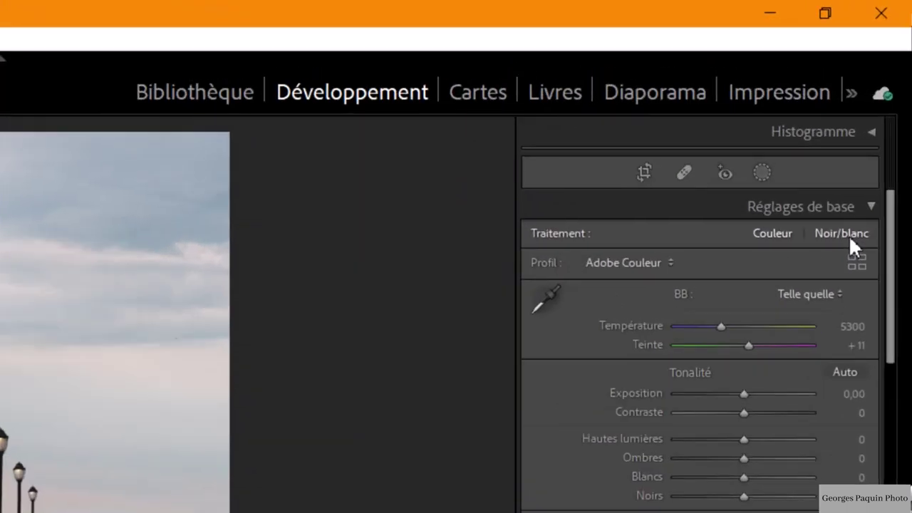
Step: Set Traitement to Noir/blanc so the pier photo uses the Adobe Monochrome profile
click(882, 121)
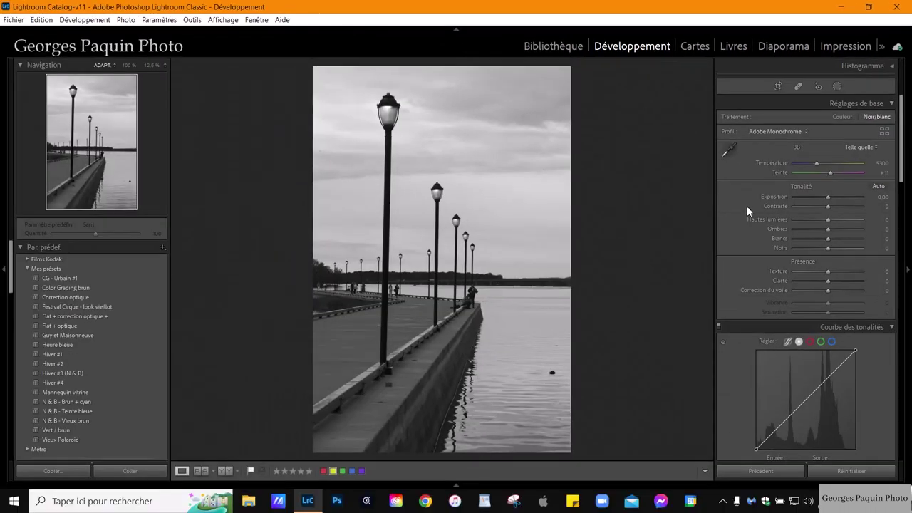
scroll(747, 206, down, 3)
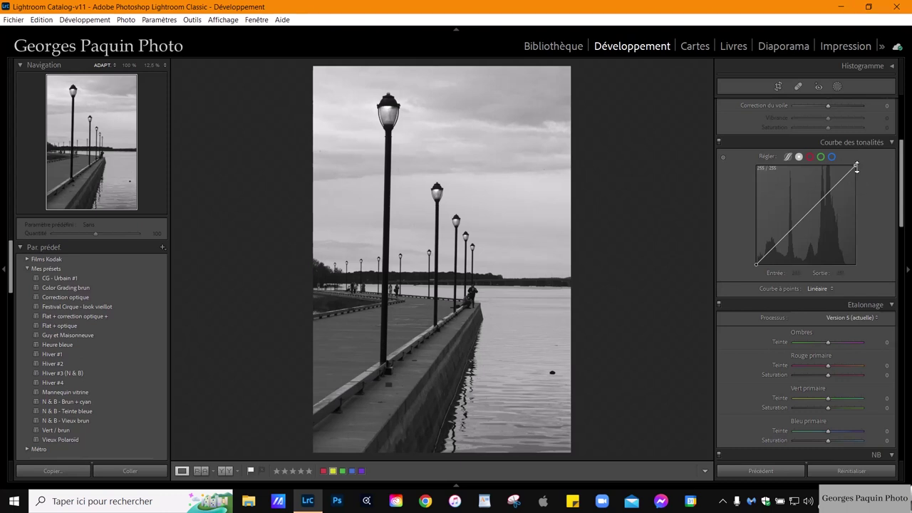
Step: Drop the tone curve's white point, pull a shadow point down and lift a highlight point
drag(857, 167, 861, 185)
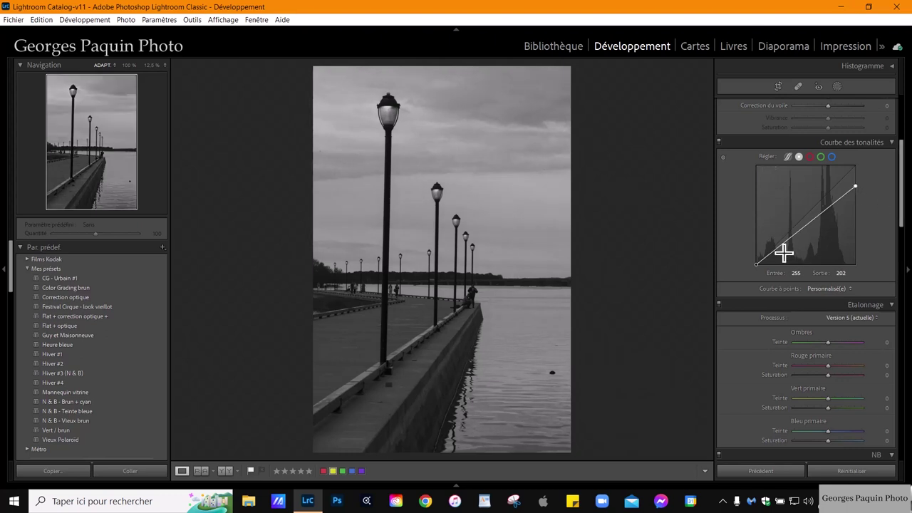
drag(783, 242, 780, 260)
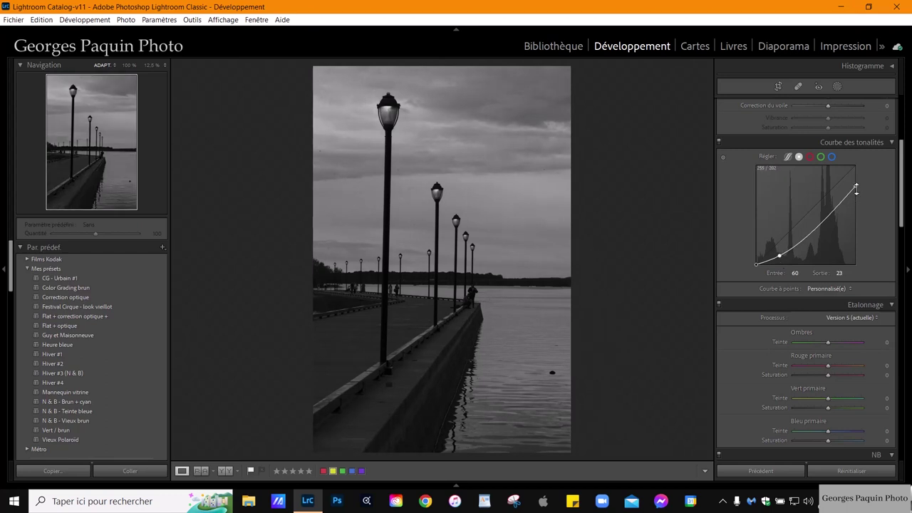
drag(856, 188, 856, 185)
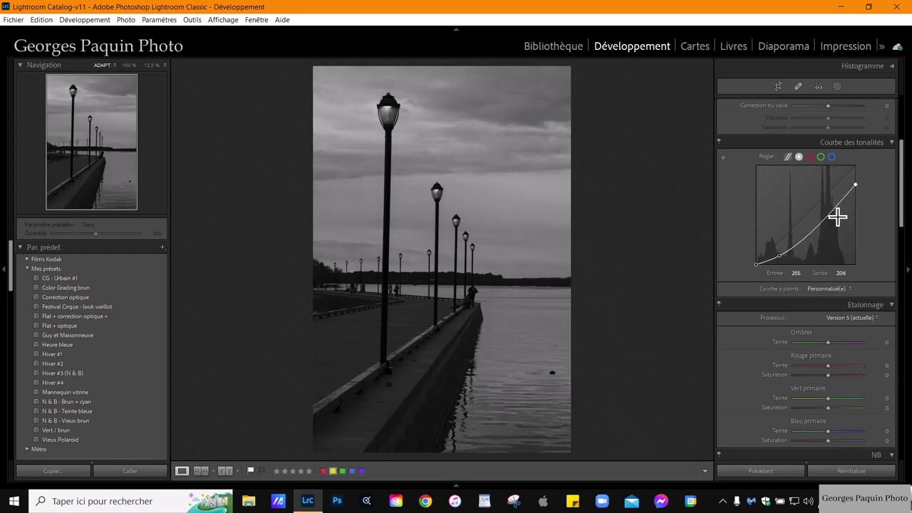
drag(832, 211, 832, 203)
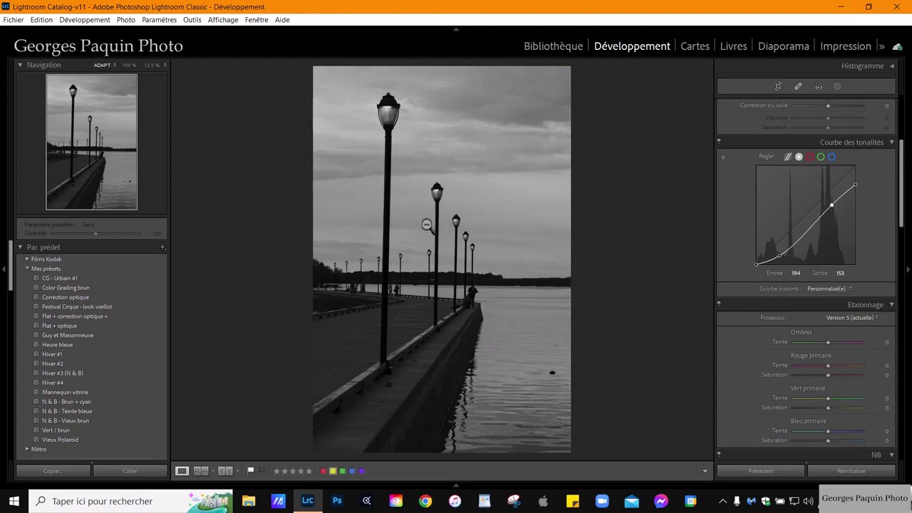
scroll(744, 219, up, 5)
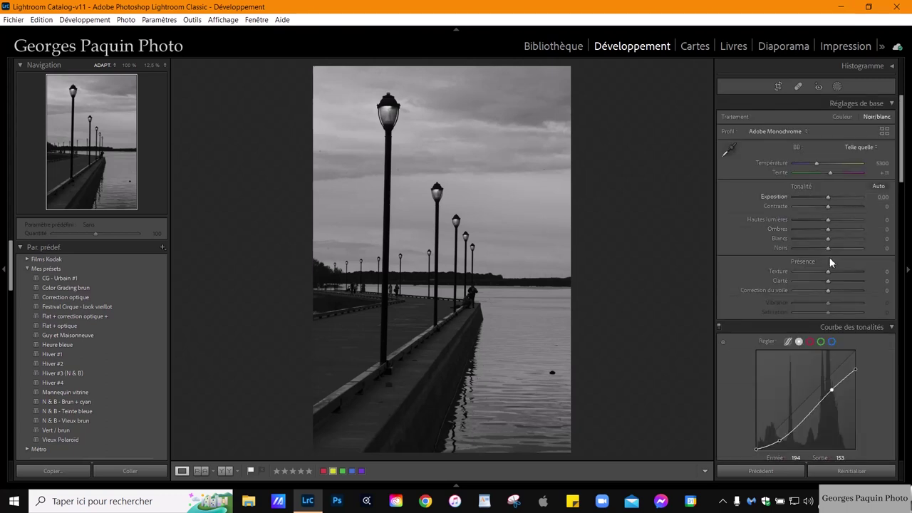
Step: Set blacks −28, shadows +51, whites +20 and highlights −51, with contrast +17
drag(829, 249, 823, 252)
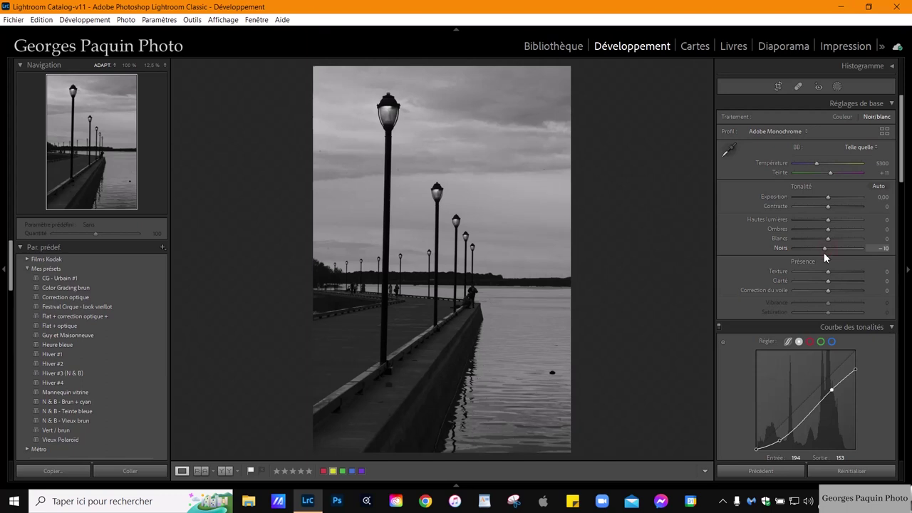
mouse_move(856, 227)
mouse_down()
mouse_move(839, 230)
mouse_move(846, 233)
mouse_up()
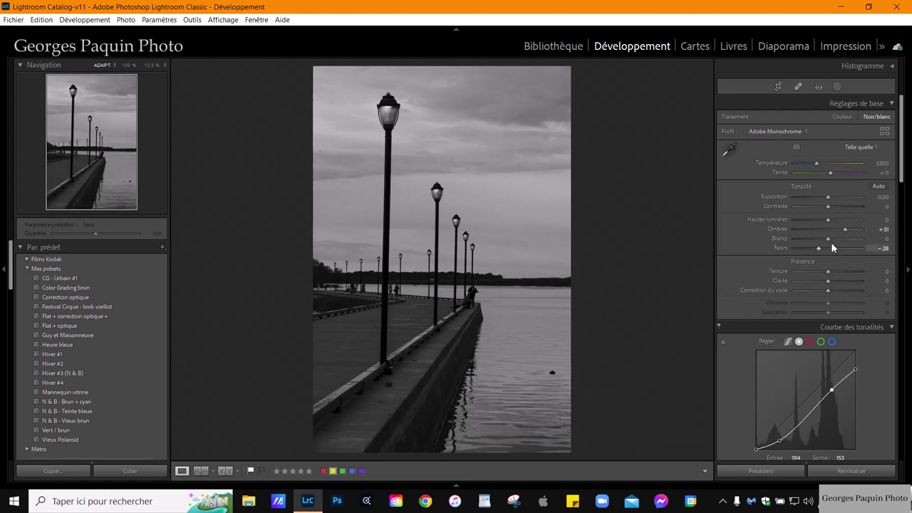
click(835, 239)
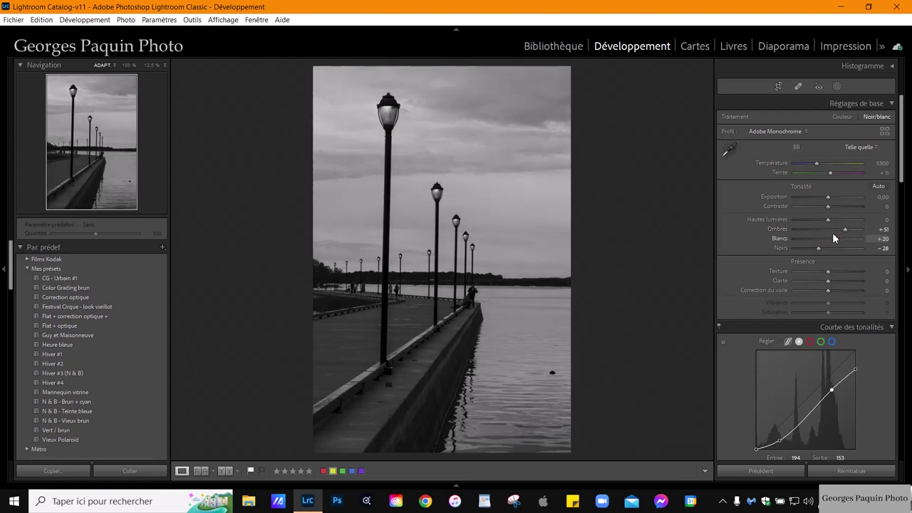
click(829, 220)
drag(828, 222, 813, 236)
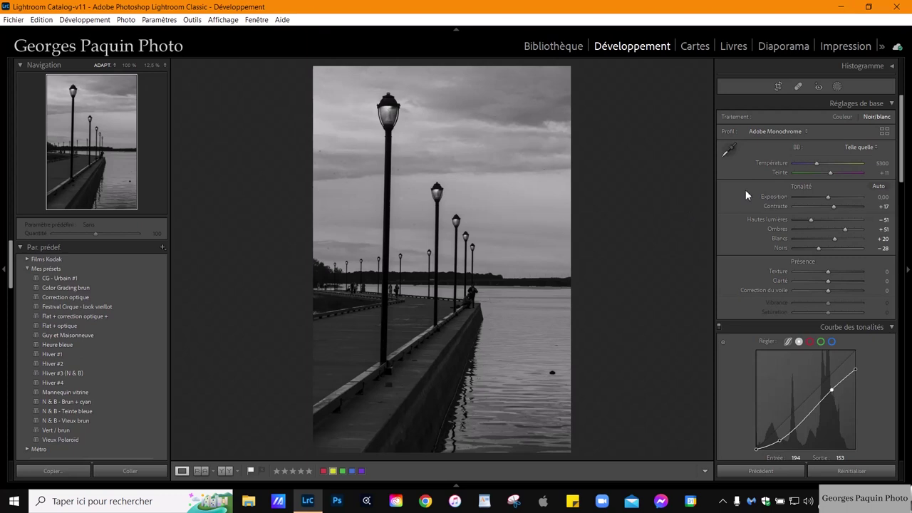
Step: Create a Gamme de luminance mask limited to the brighter tones, range 43/86
click(837, 86)
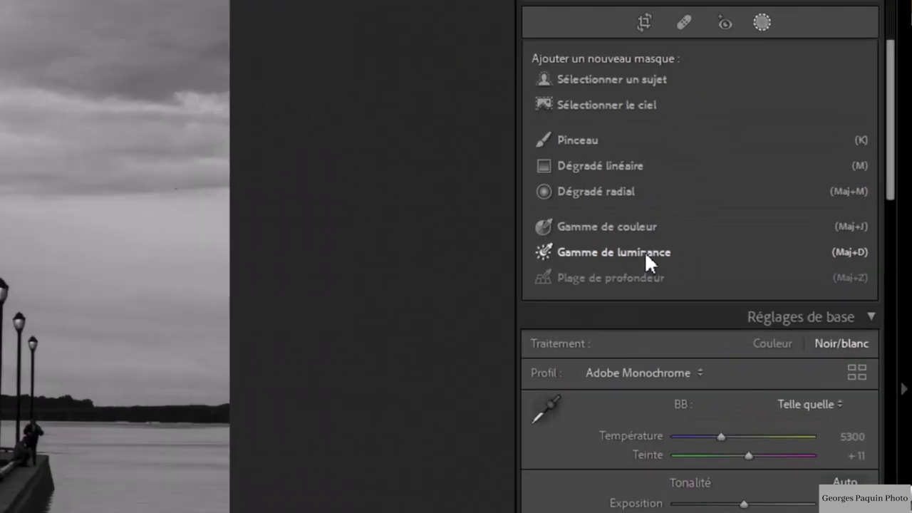
click(779, 202)
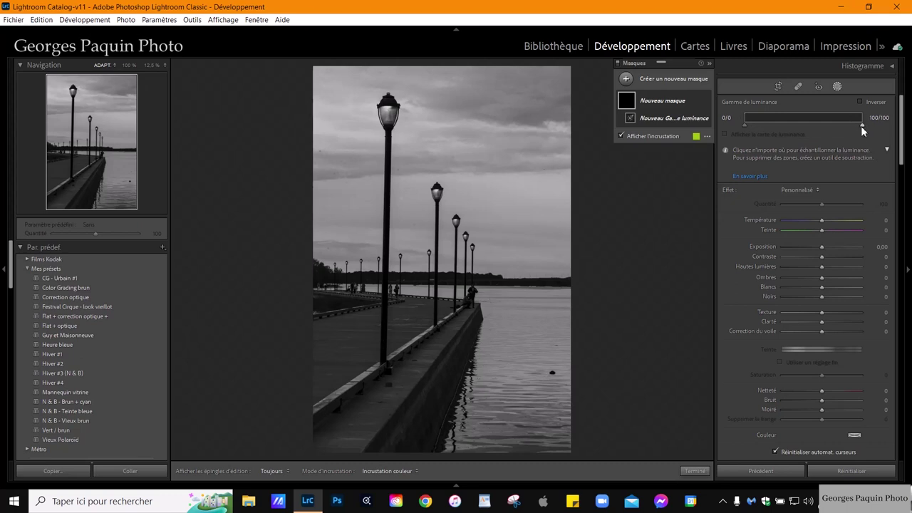
drag(862, 127, 814, 126)
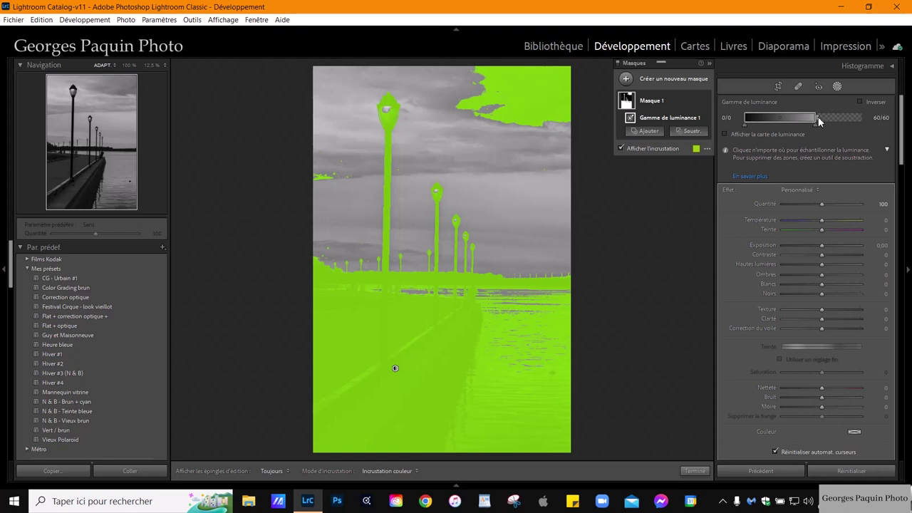
drag(816, 118, 844, 127)
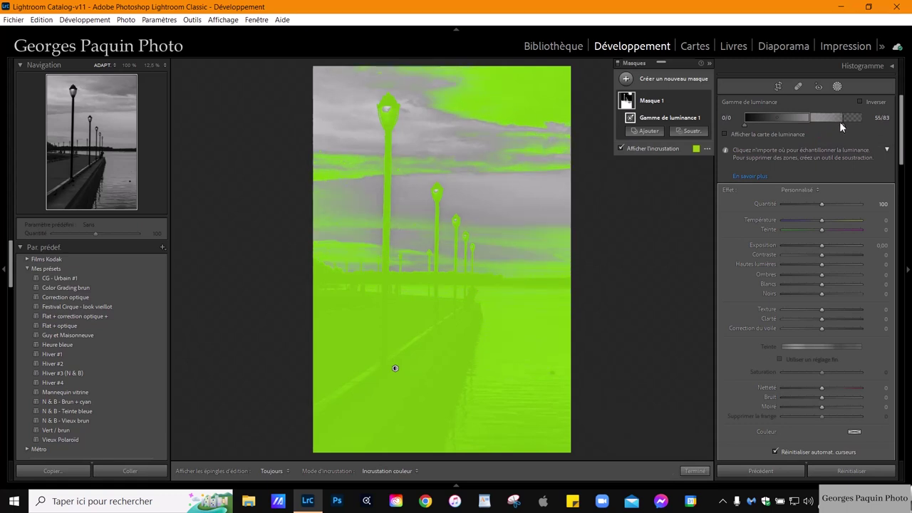
drag(803, 123, 796, 137)
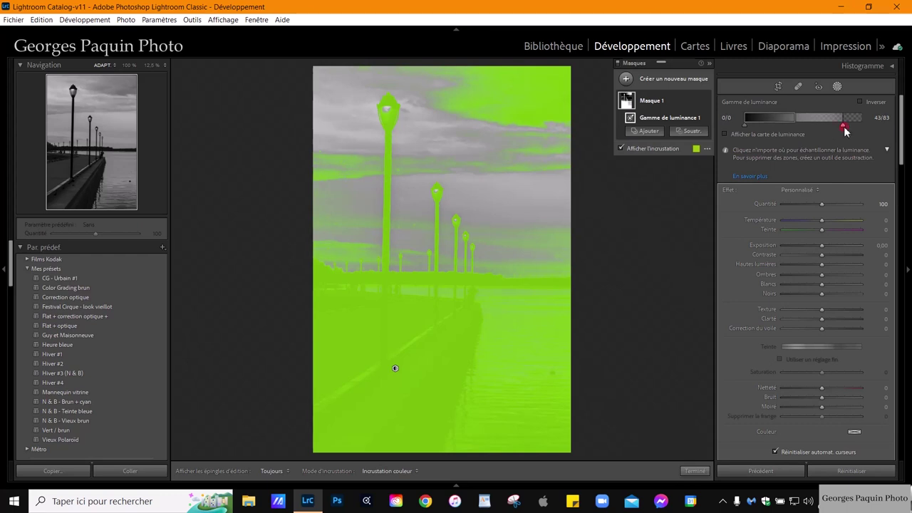
drag(844, 127, 847, 128)
Step: Lower the mask's exposure to −0,34 and toggle its effect to compare
click(662, 150)
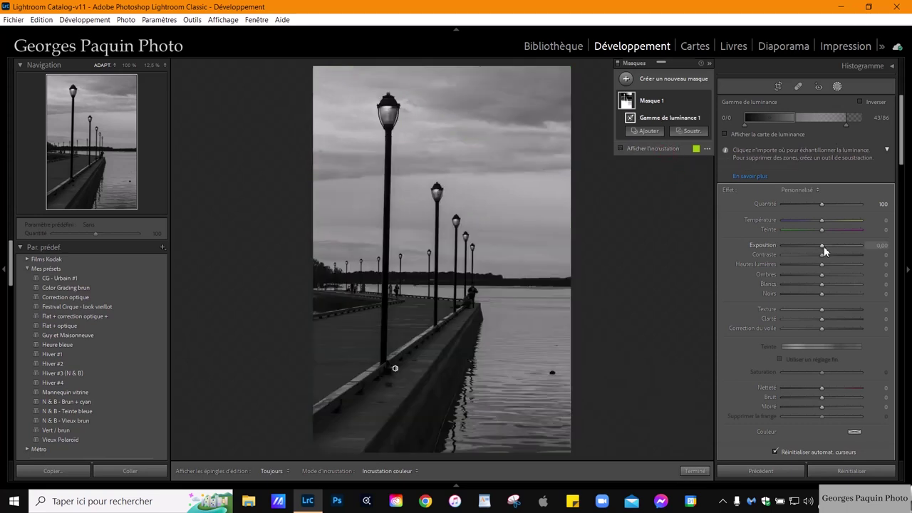
drag(824, 248, 819, 250)
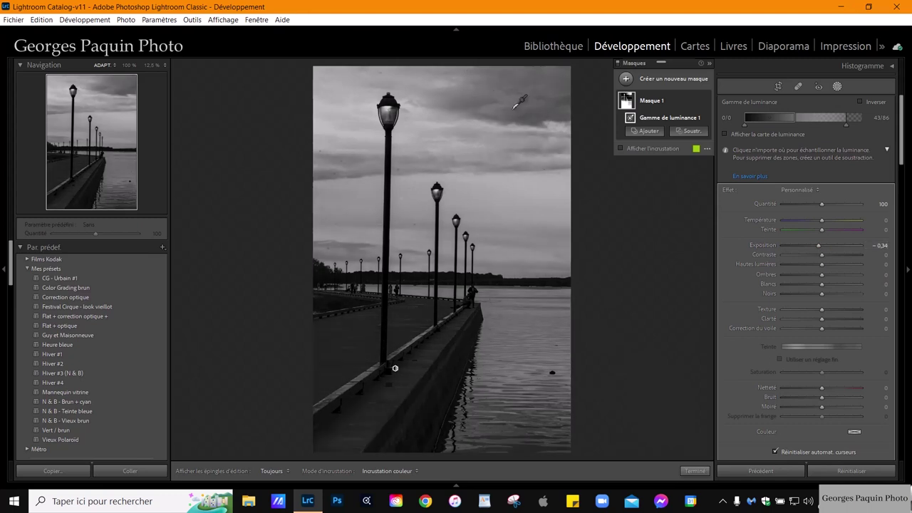
click(705, 101)
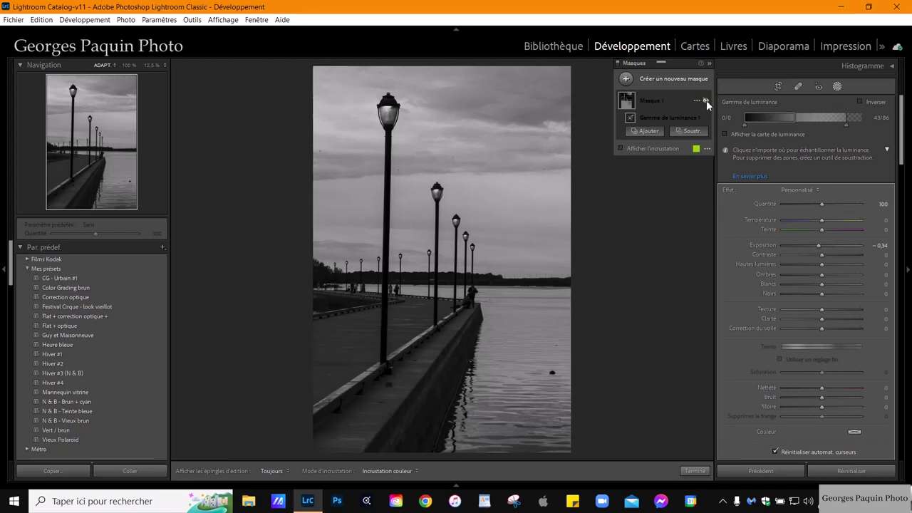
click(705, 100)
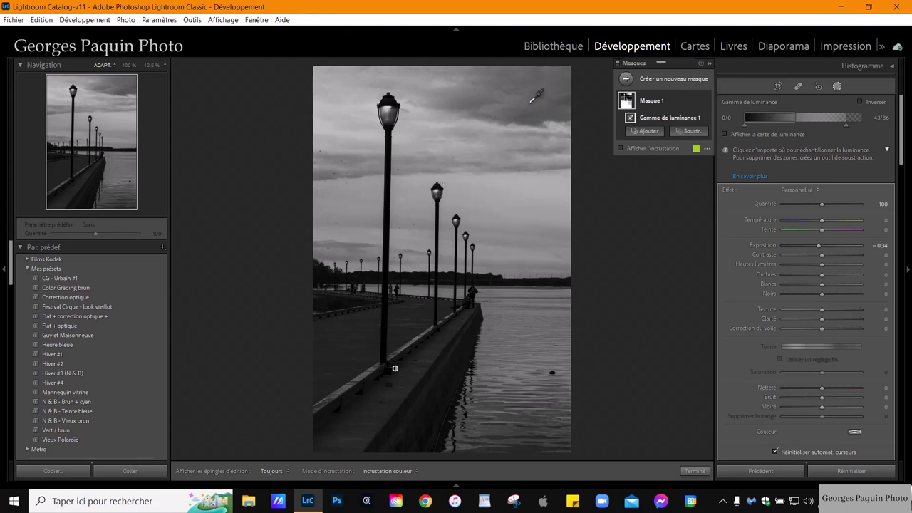
click(657, 148)
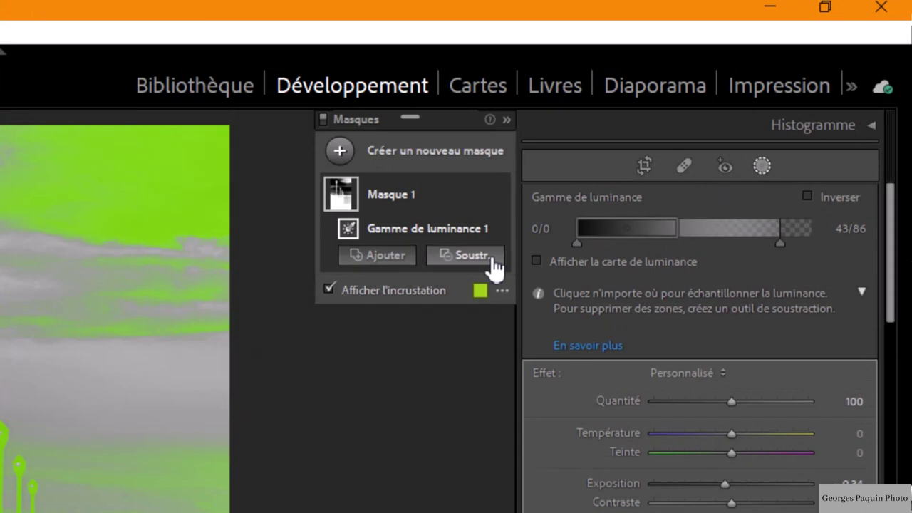
Step: Subtract a linear gradient from the mask, from the pier up to the horizon
click(702, 134)
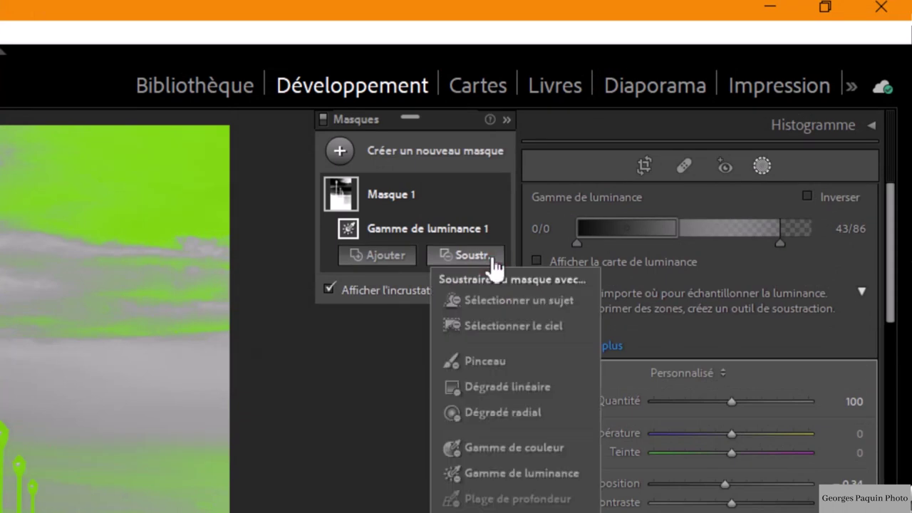
click(510, 385)
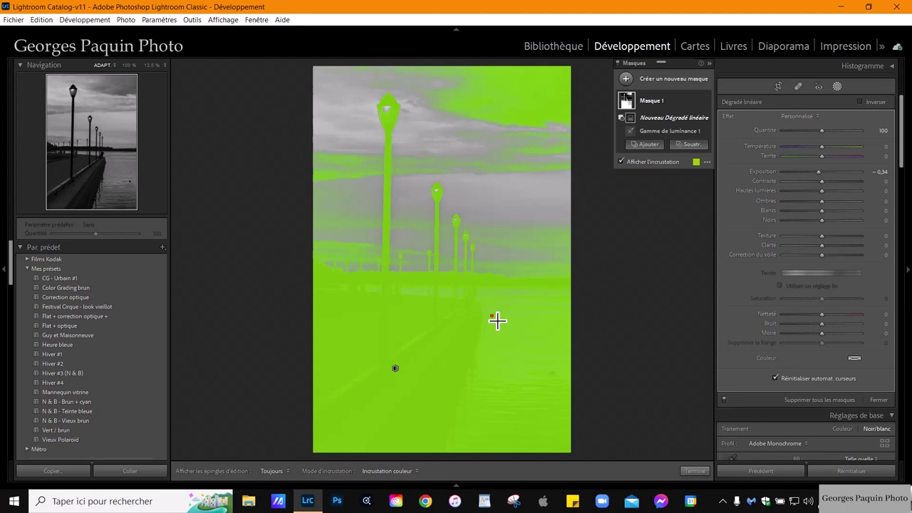
drag(497, 322, 496, 276)
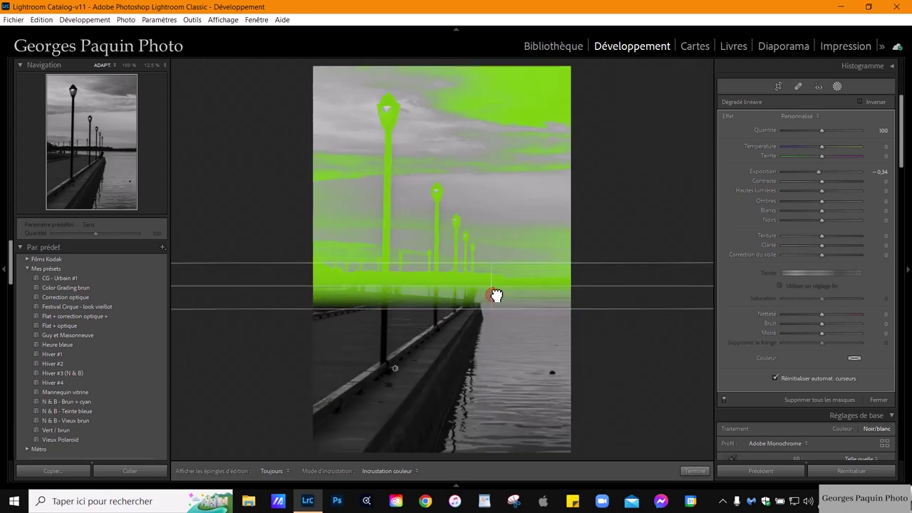
drag(497, 295, 496, 268)
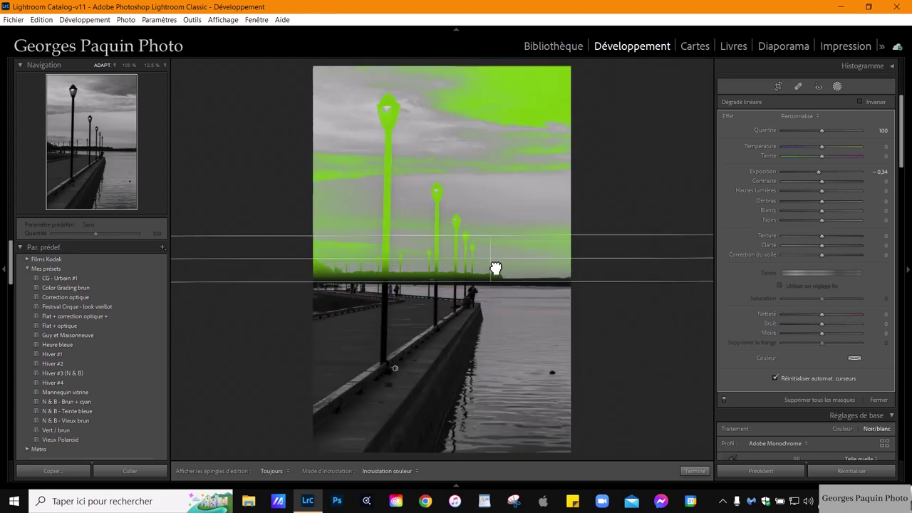
drag(496, 268, 495, 246)
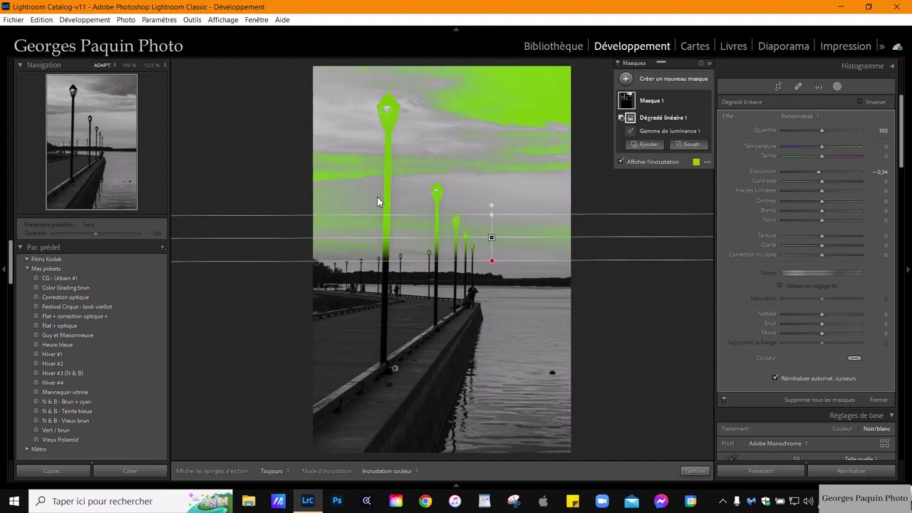
click(674, 162)
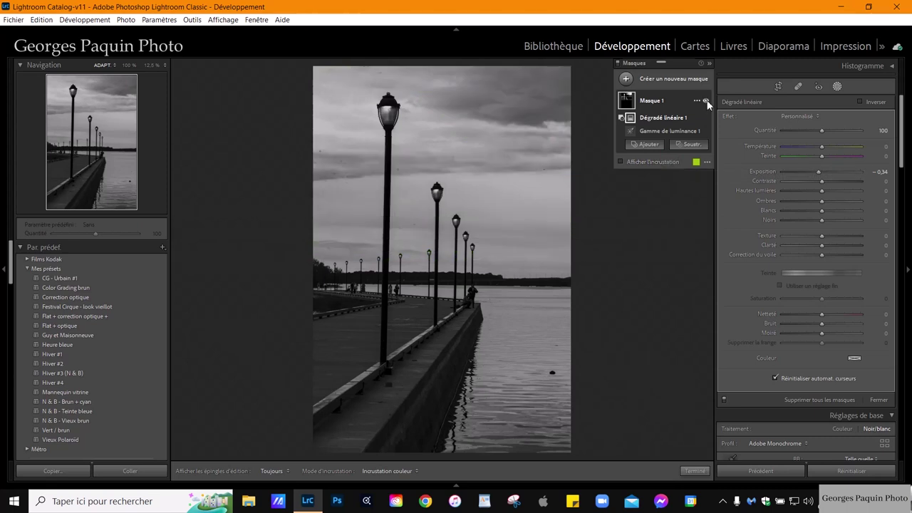
click(707, 101)
click(707, 100)
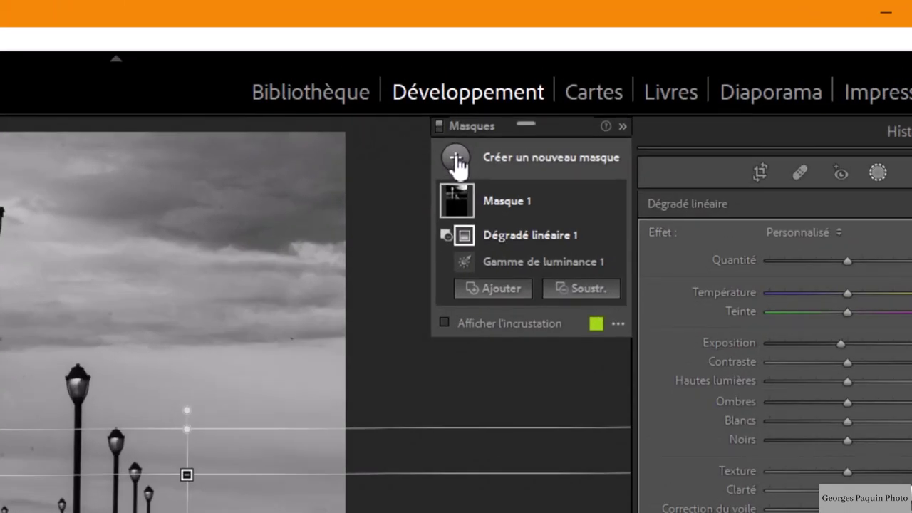
Step: Create a second luminance range mask on the brightest sky tones, about 68/95
click(456, 159)
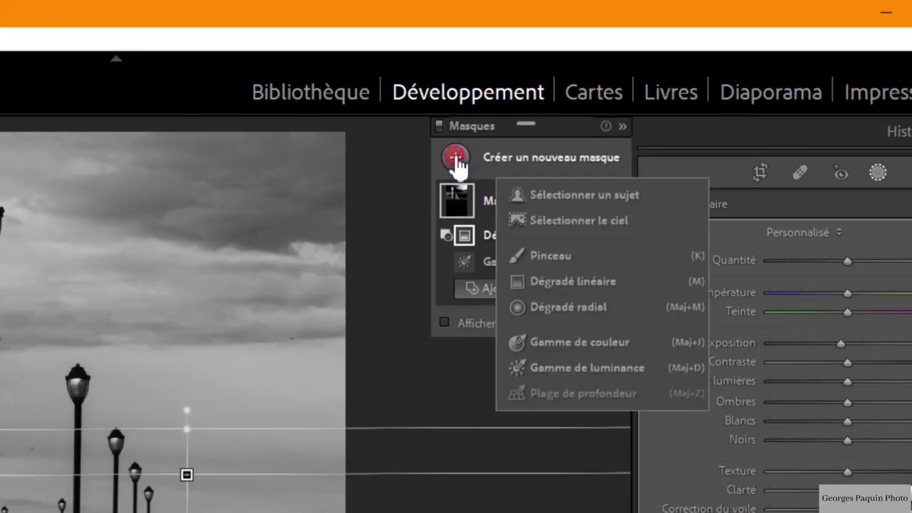
click(586, 369)
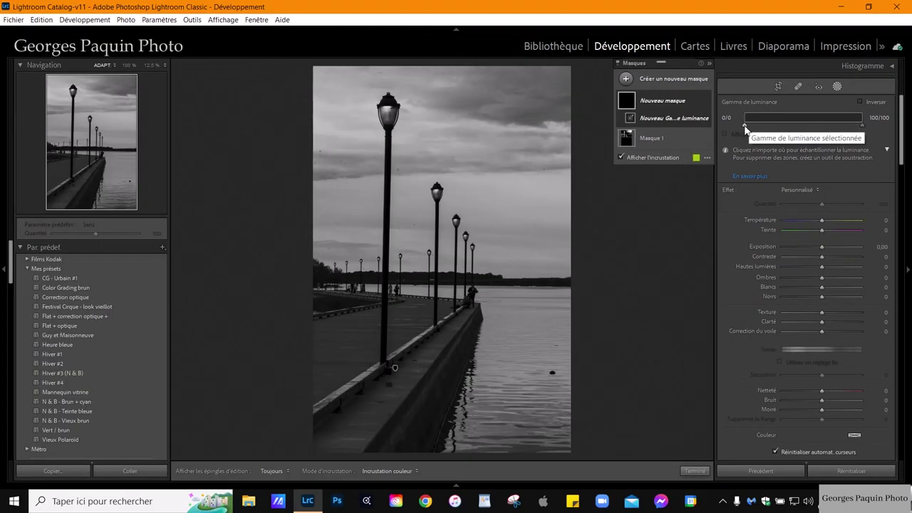
mouse_move(745, 125)
mouse_down()
mouse_move(841, 143)
mouse_move(847, 125)
mouse_move(821, 151)
mouse_up()
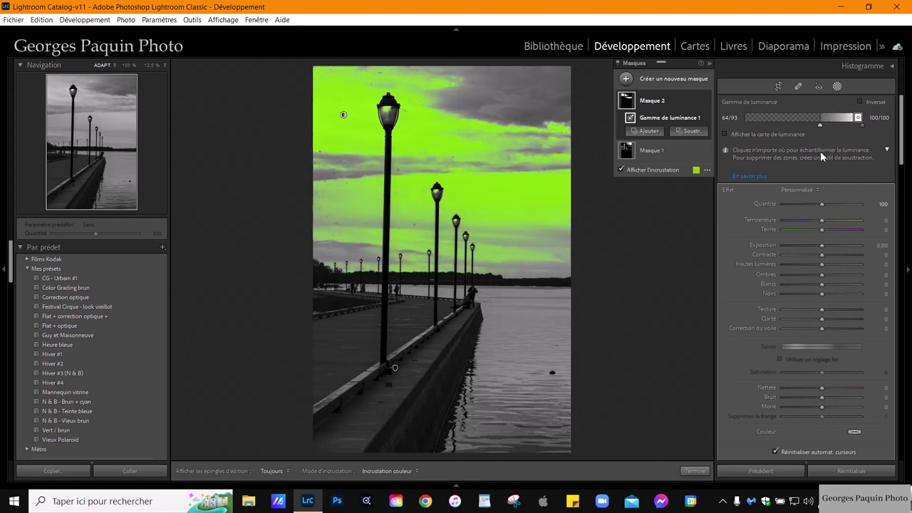
drag(855, 123, 824, 128)
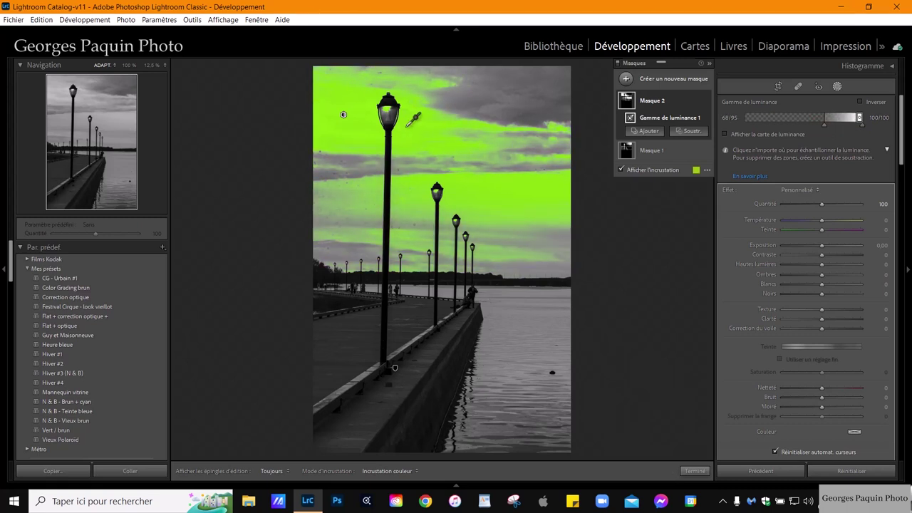
Step: Raise the sky mask's exposure to +0.20 and whites to +7, then finish masking
click(658, 170)
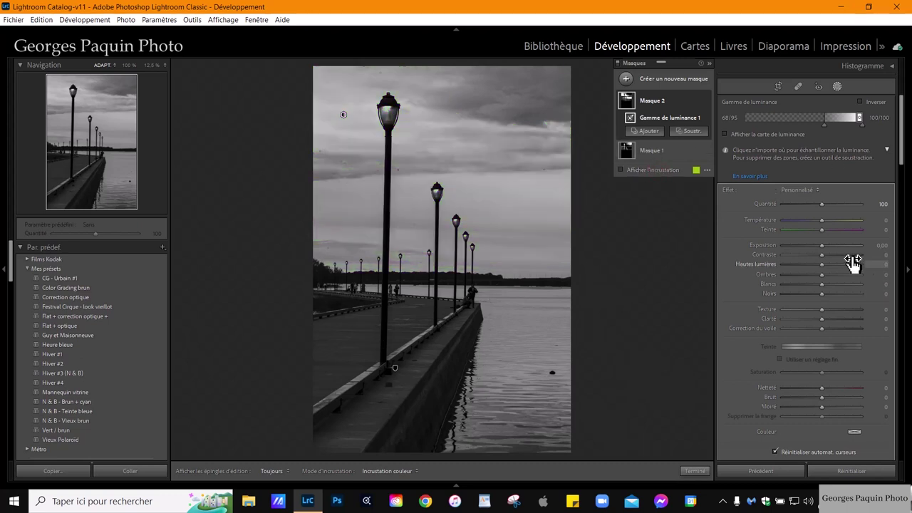
drag(822, 246, 825, 246)
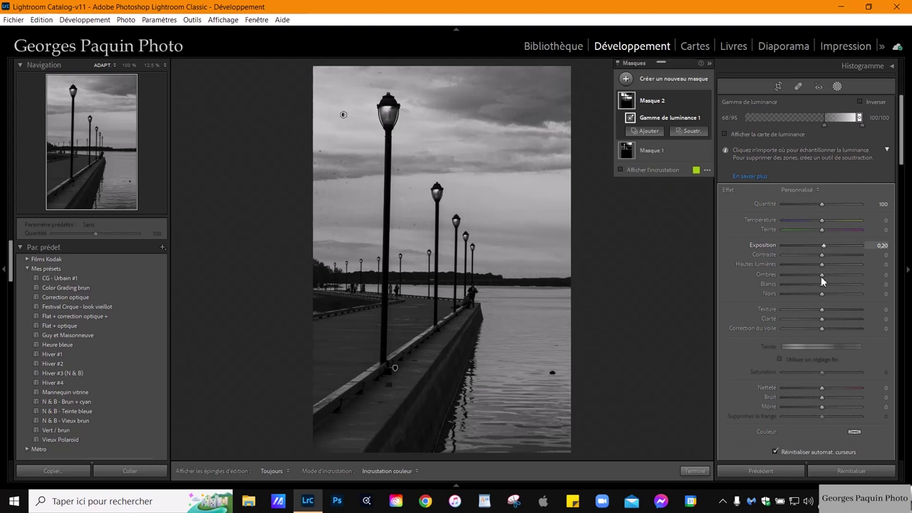
drag(822, 285, 825, 283)
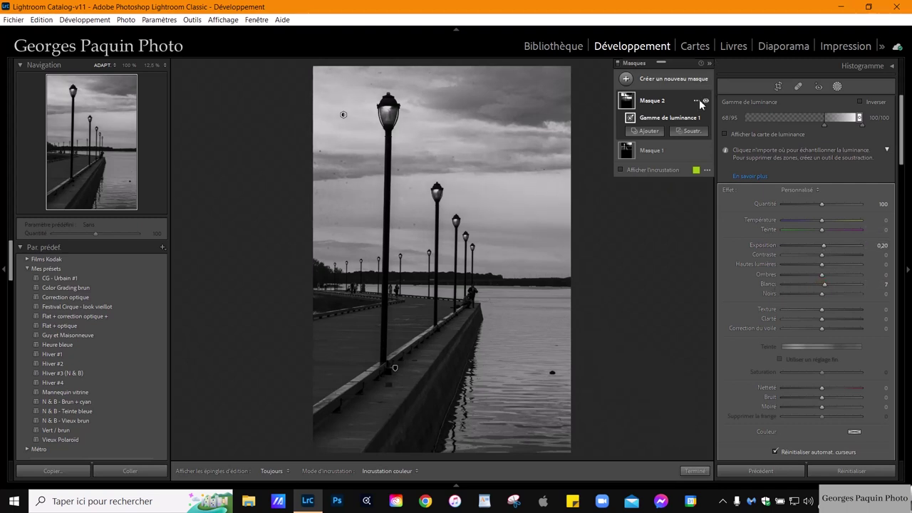
click(706, 101)
mouse_move(663, 100)
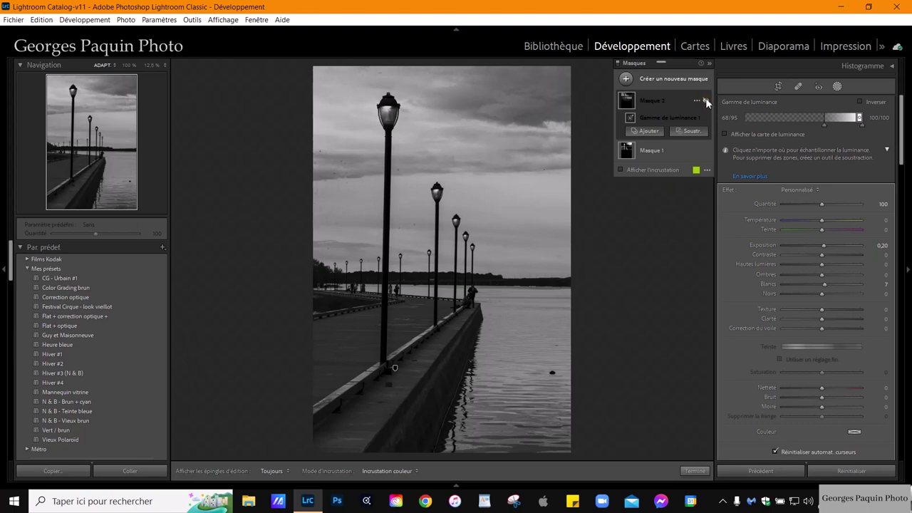
click(705, 101)
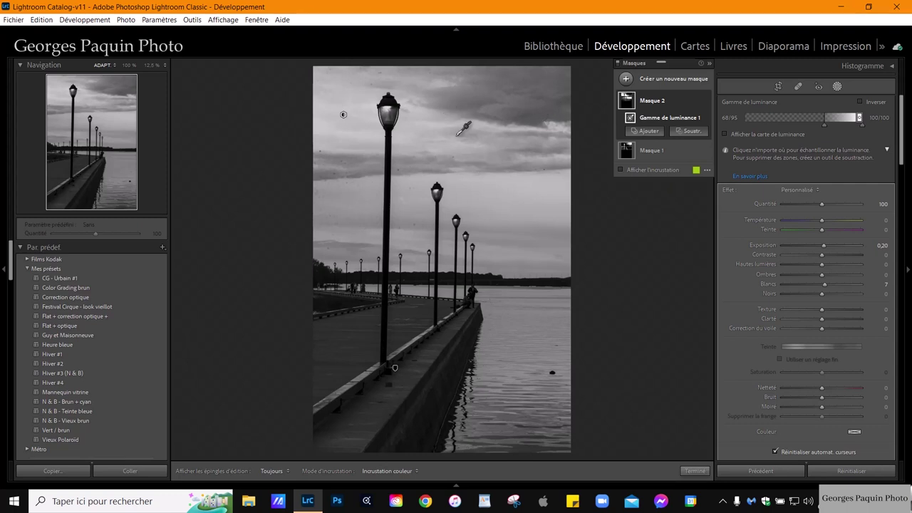
click(666, 170)
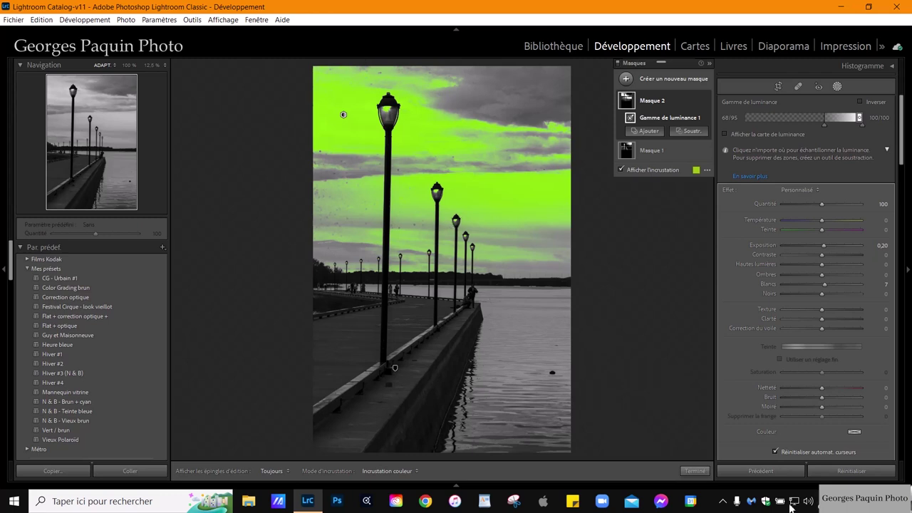
click(695, 472)
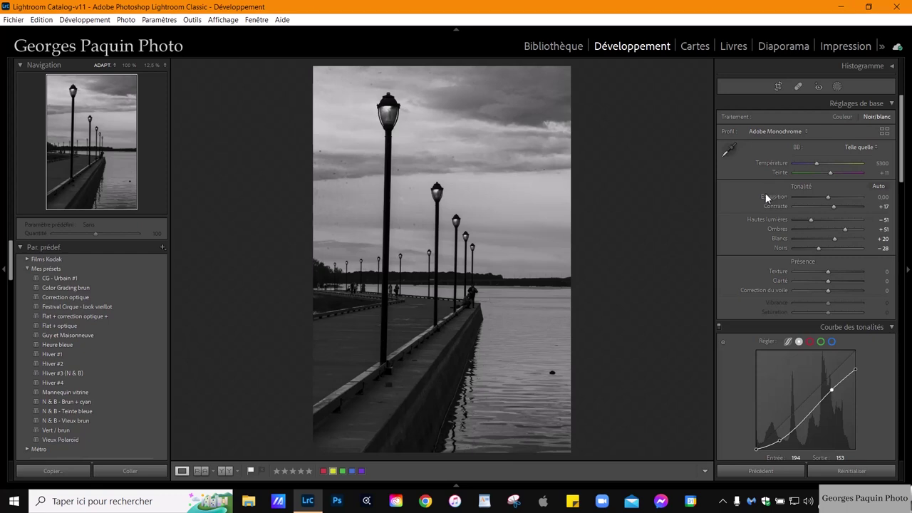
Step: Lower exposure to −0.20 and crop the photo to a 4 x 5 / 8 x 10 ratio
click(828, 197)
drag(827, 197, 826, 196)
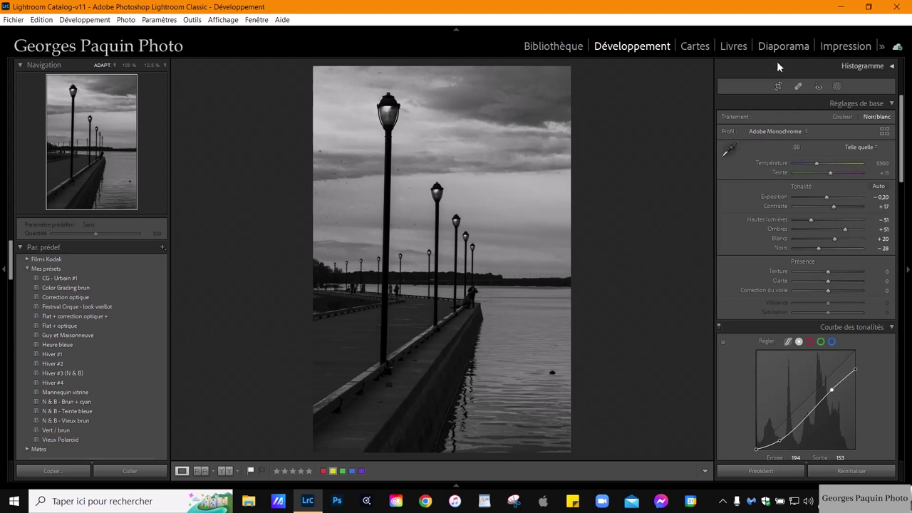
click(778, 86)
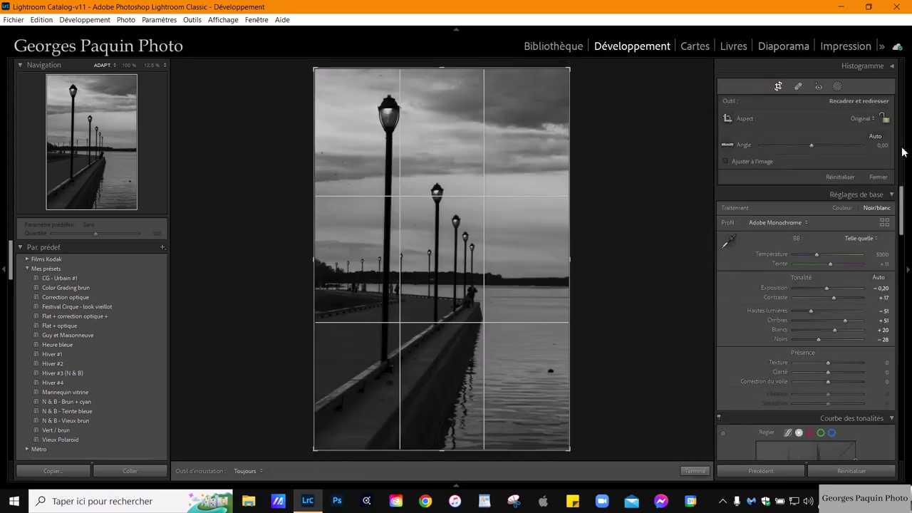
click(874, 120)
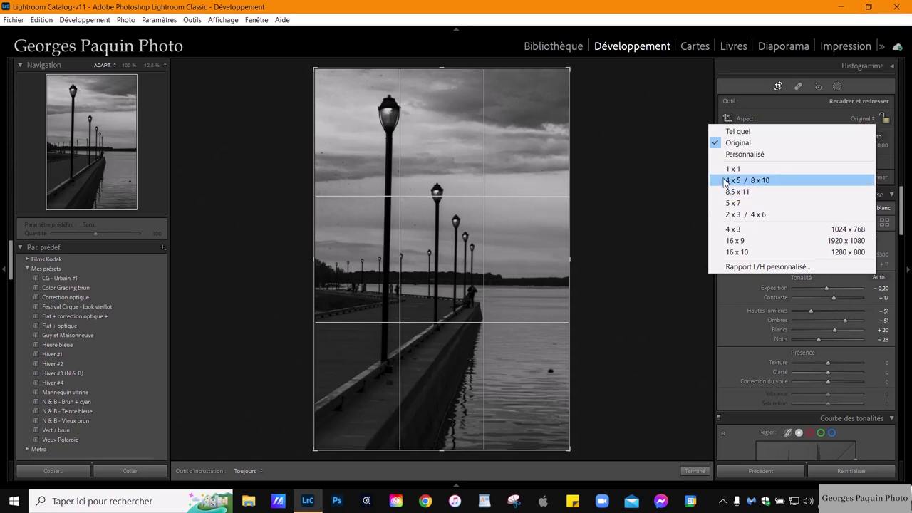
click(747, 181)
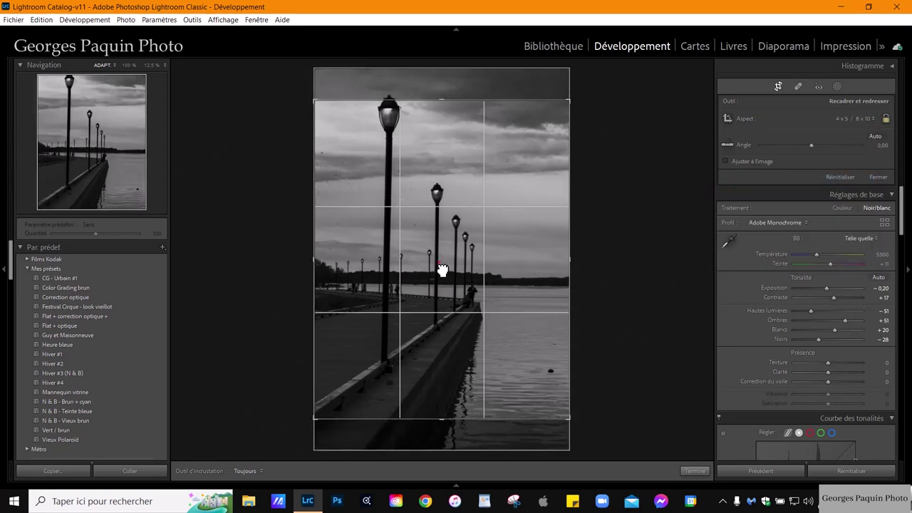
drag(434, 276, 443, 284)
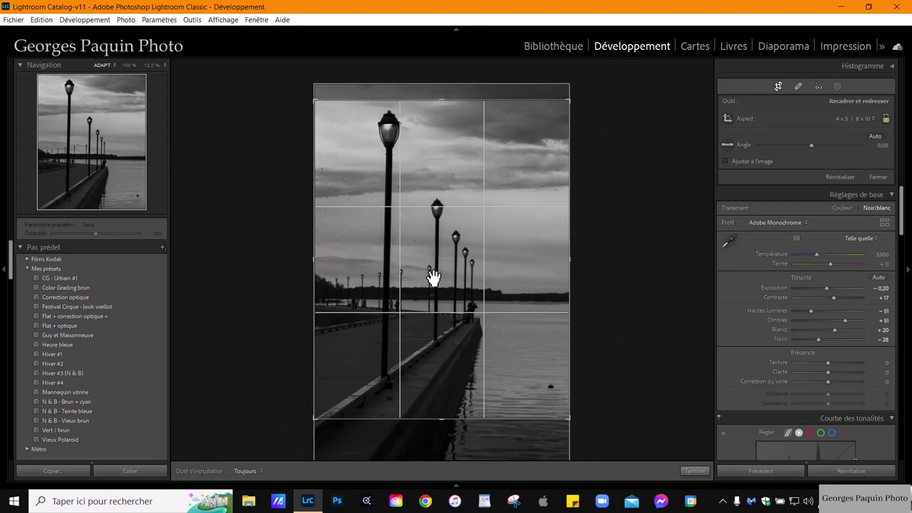
click(691, 471)
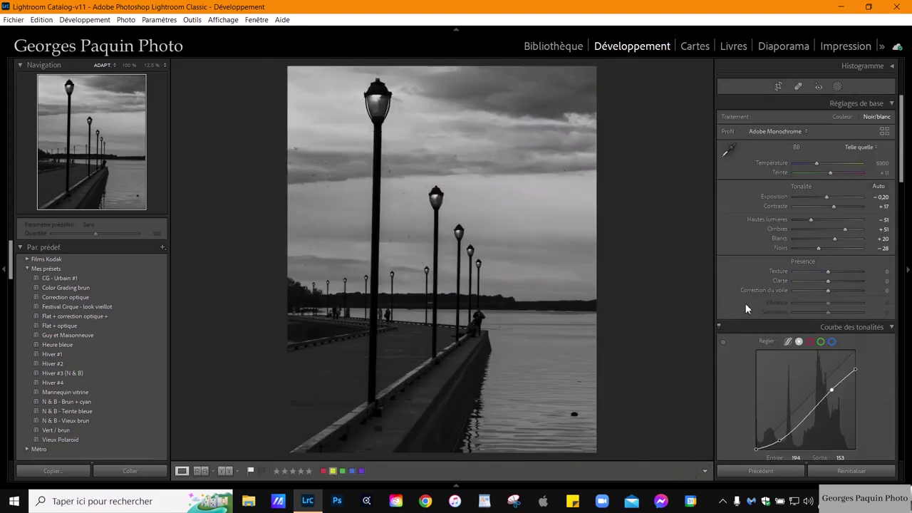
Step: Zoom into the water and heal the dark floating object and spots with Spot Removal
click(577, 428)
click(519, 350)
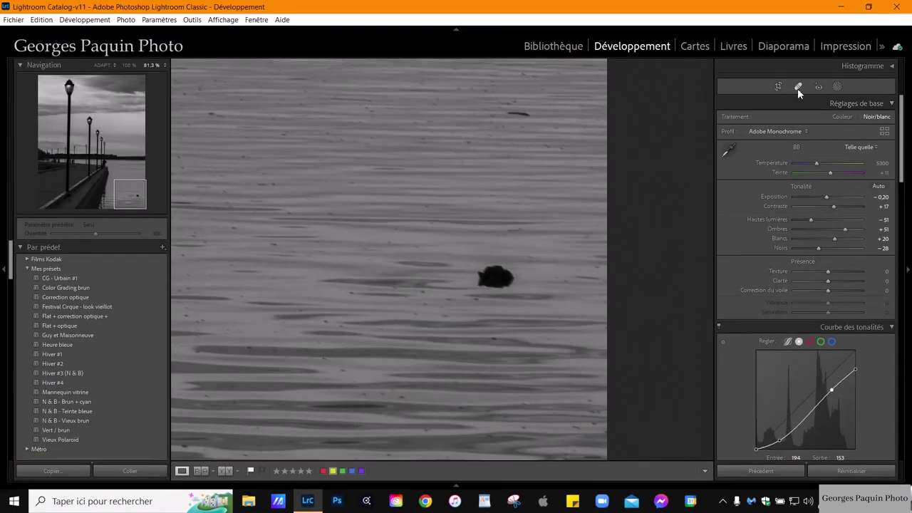
click(798, 87)
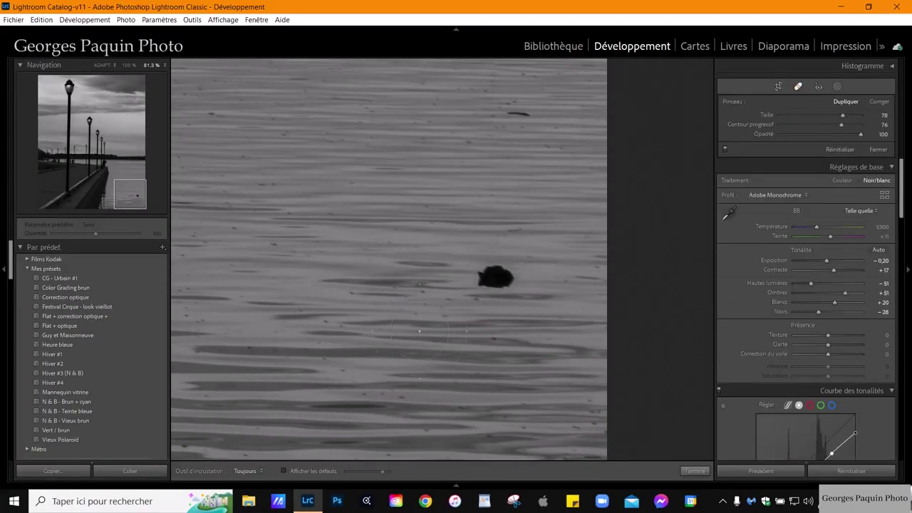
scroll(518, 285, up, 1)
click(497, 274)
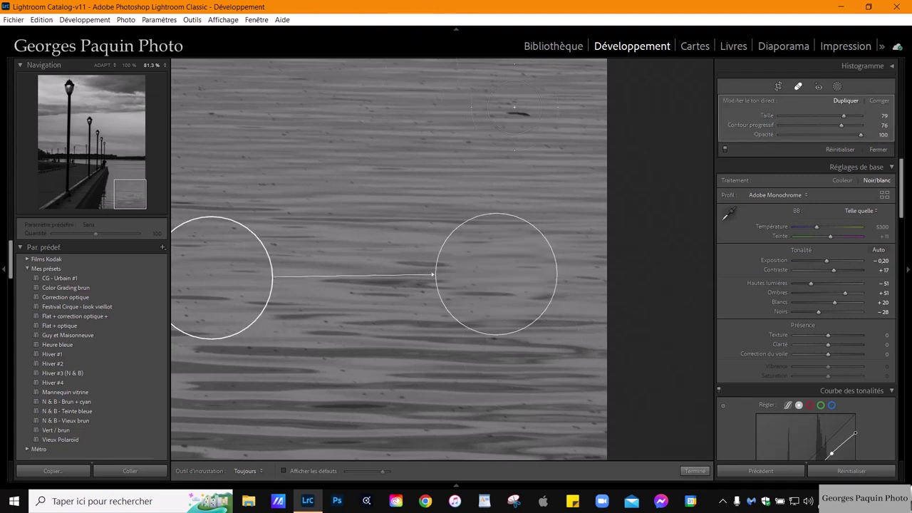
drag(511, 112, 542, 123)
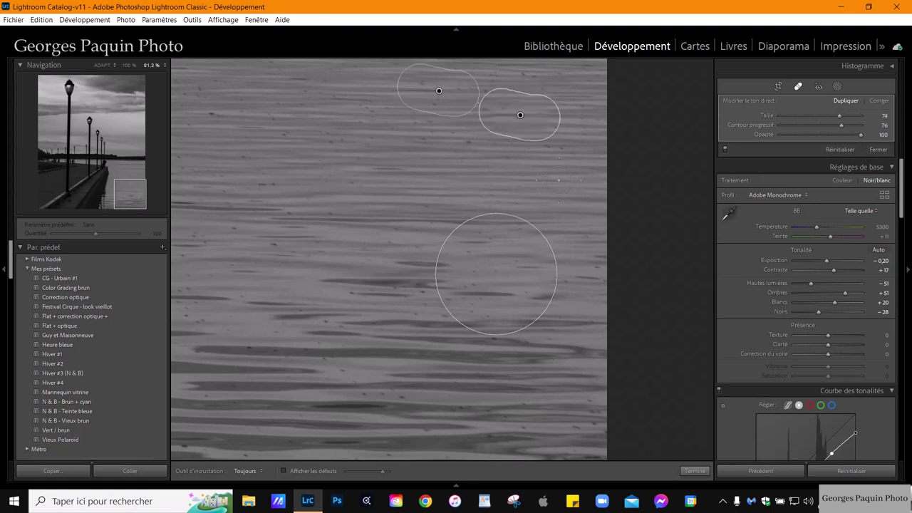
click(695, 471)
click(552, 339)
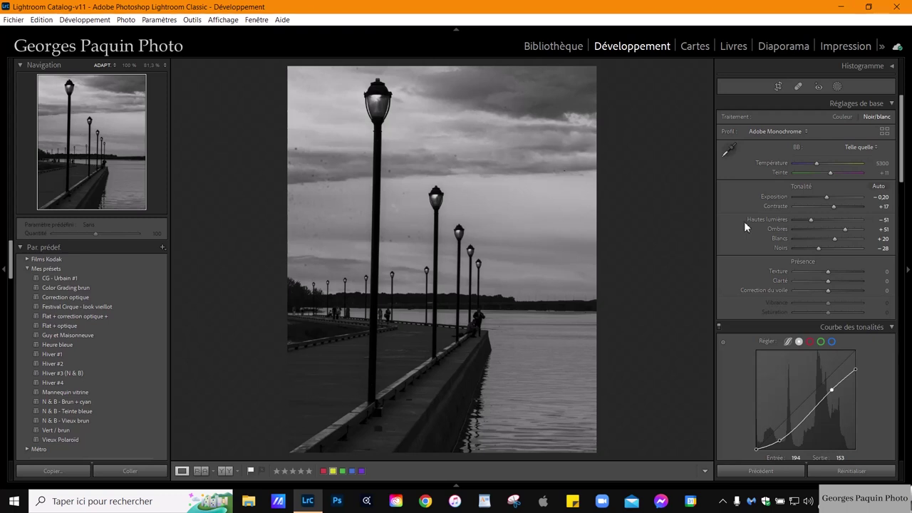
Step: Set the post-crop vignette style to Color Priority and turn Effects off to compare
scroll(746, 221, down, 5)
scroll(746, 221, down, 5)
scroll(746, 221, down, 5)
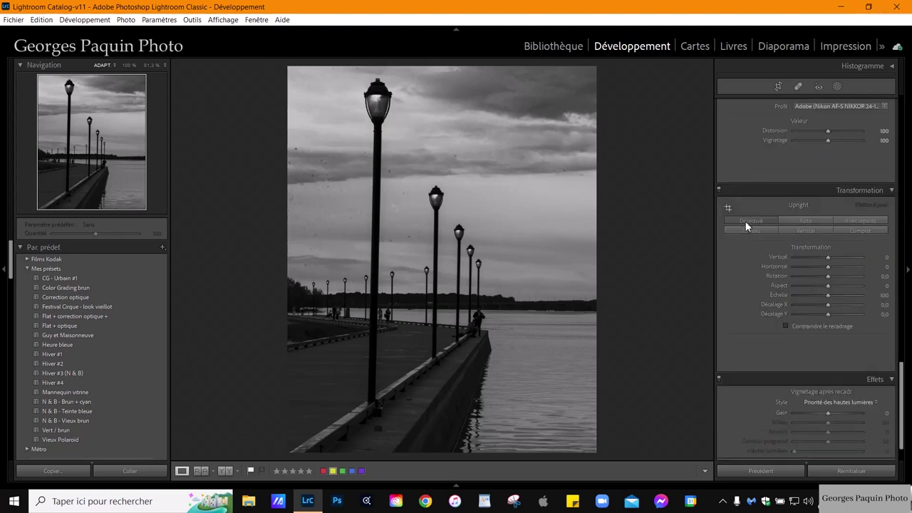
scroll(746, 227, down, 1)
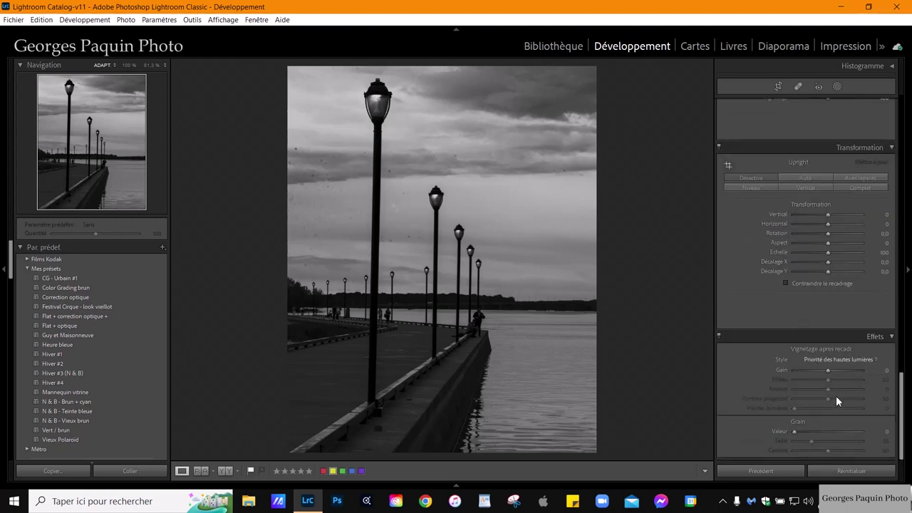
scroll(829, 372, down, 5)
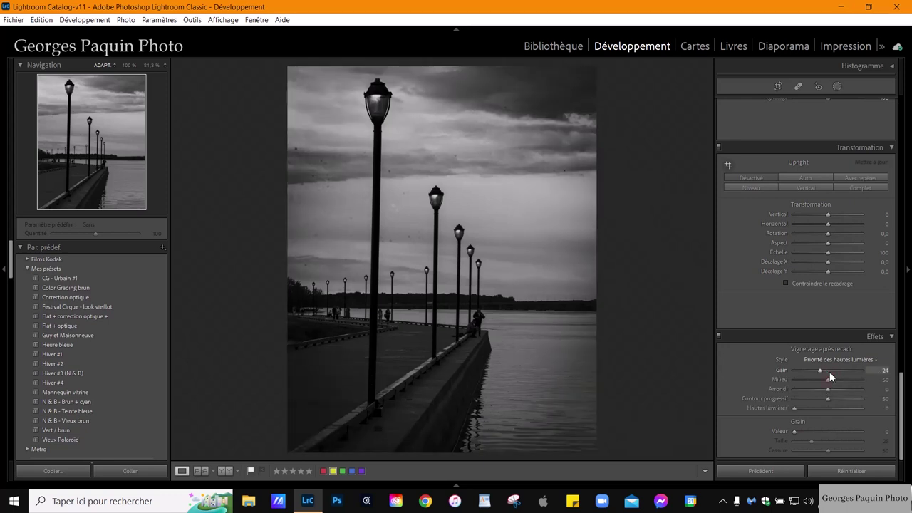
scroll(828, 388, down, 5)
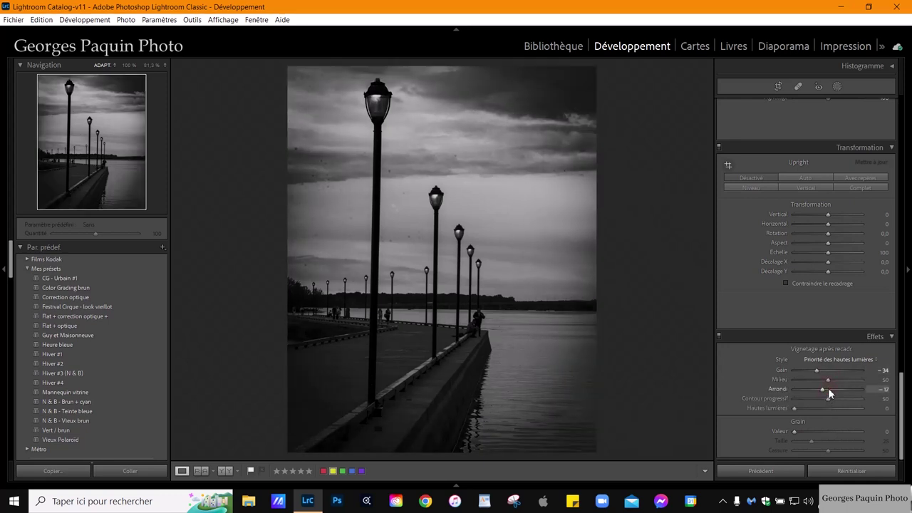
scroll(828, 387, down, 2)
scroll(828, 397, up, 4)
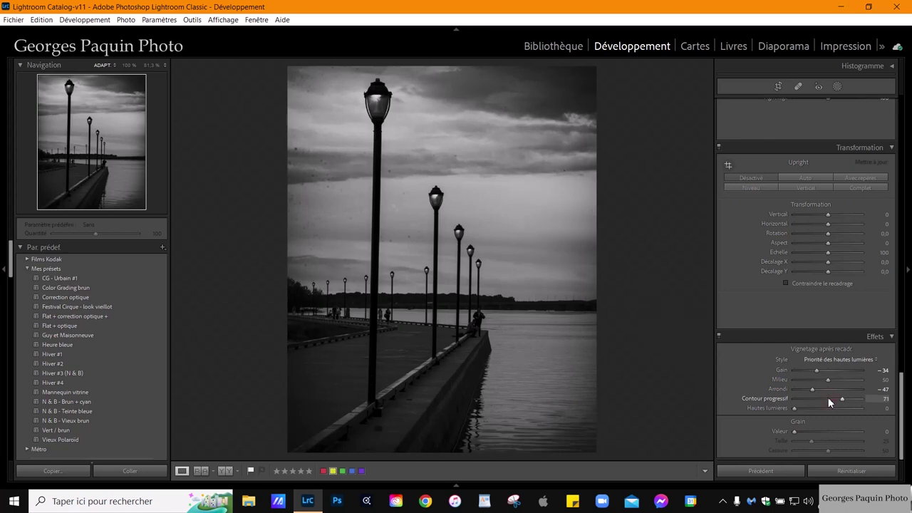
scroll(832, 381, down, 2)
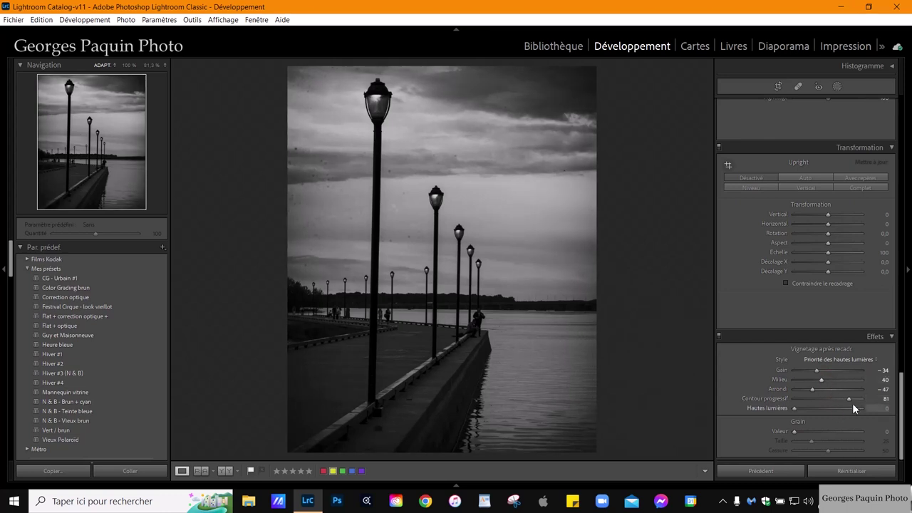
scroll(850, 401, down, 3)
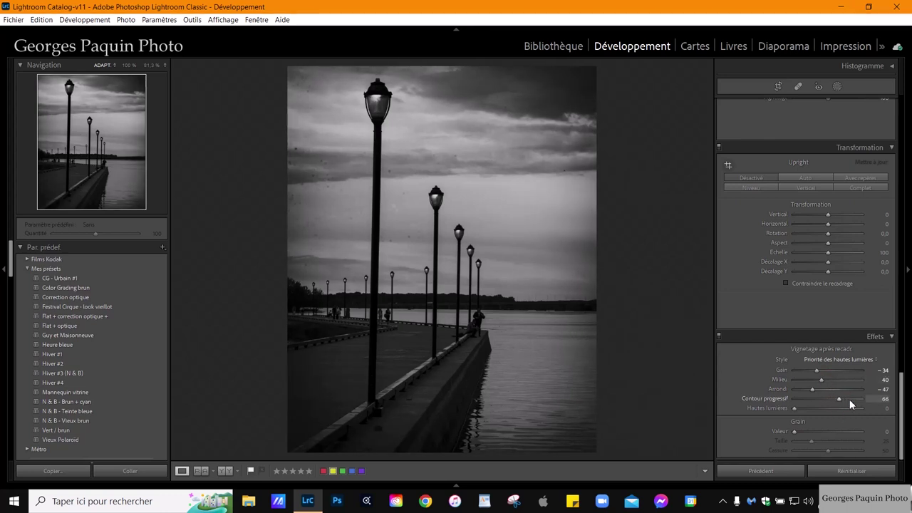
click(854, 359)
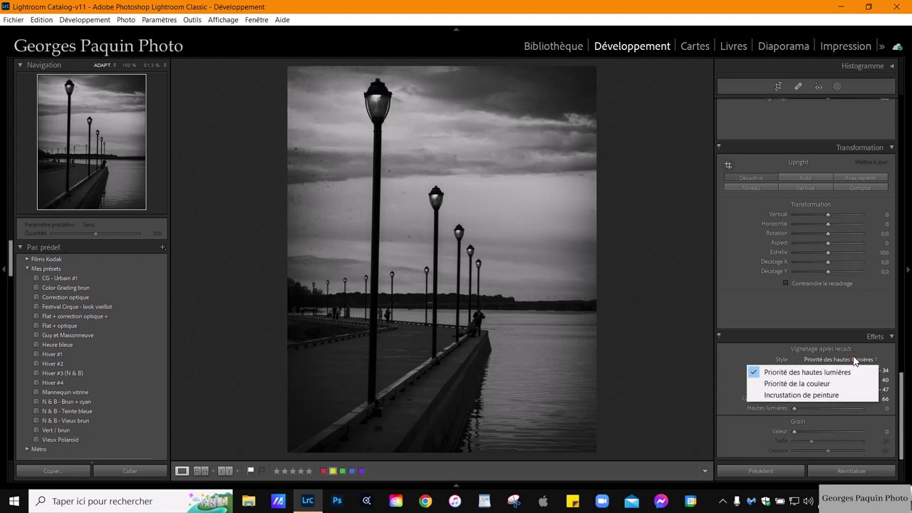
click(830, 385)
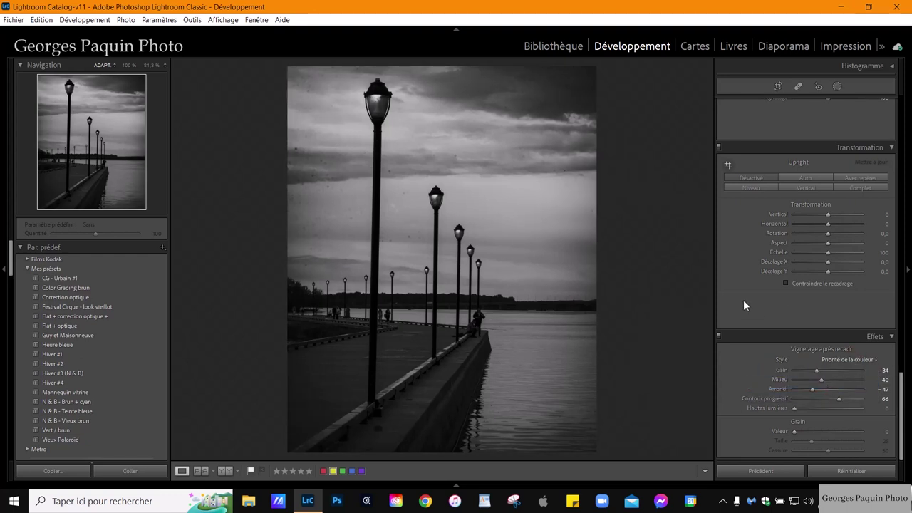
click(855, 361)
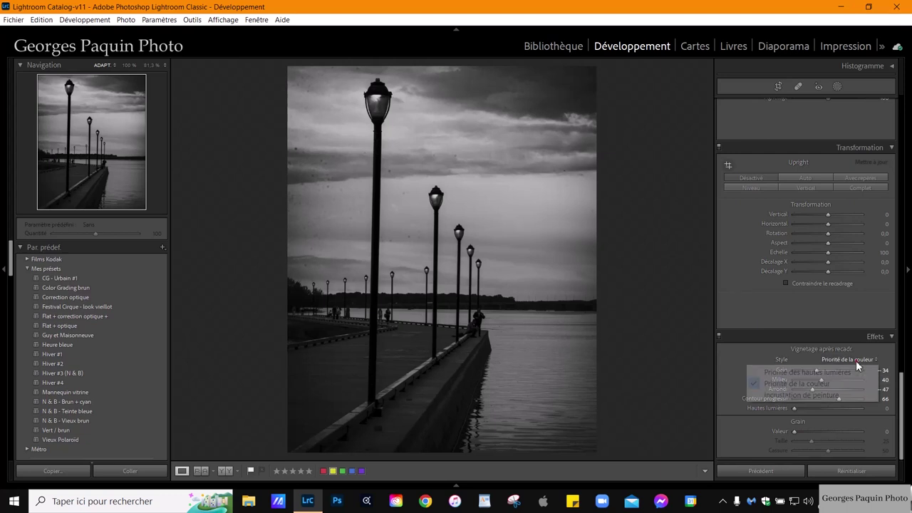
click(735, 289)
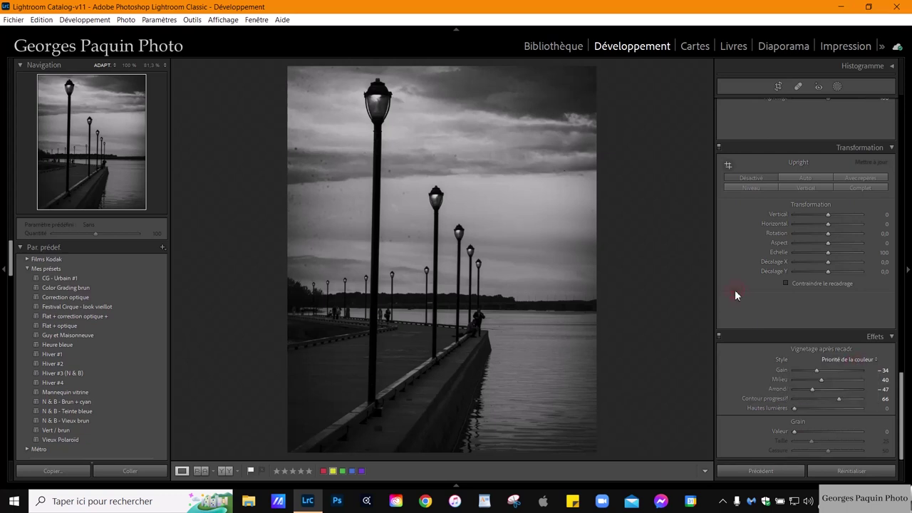
click(719, 336)
Step: Re-enable the Effects panel and lower overall exposure from −0.20 to −0.41
click(719, 336)
scroll(737, 290, up, 5)
scroll(737, 290, up, 5)
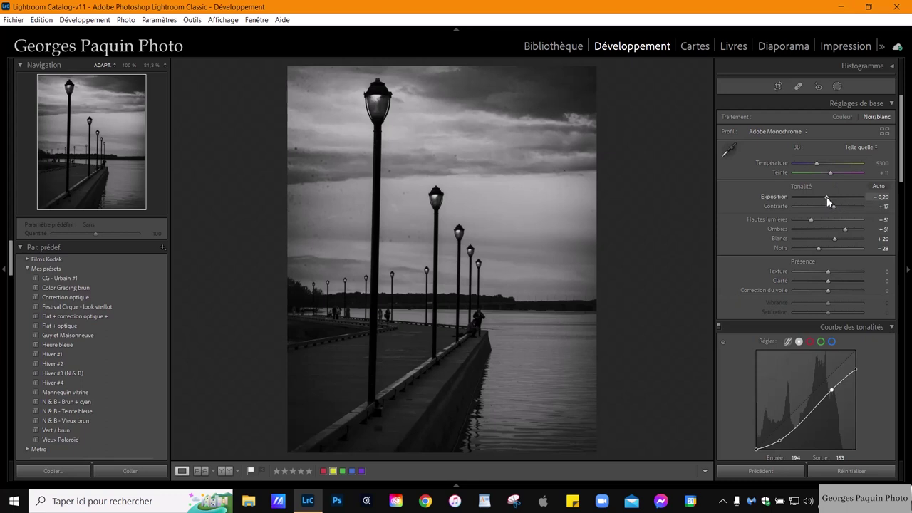
drag(828, 199, 827, 200)
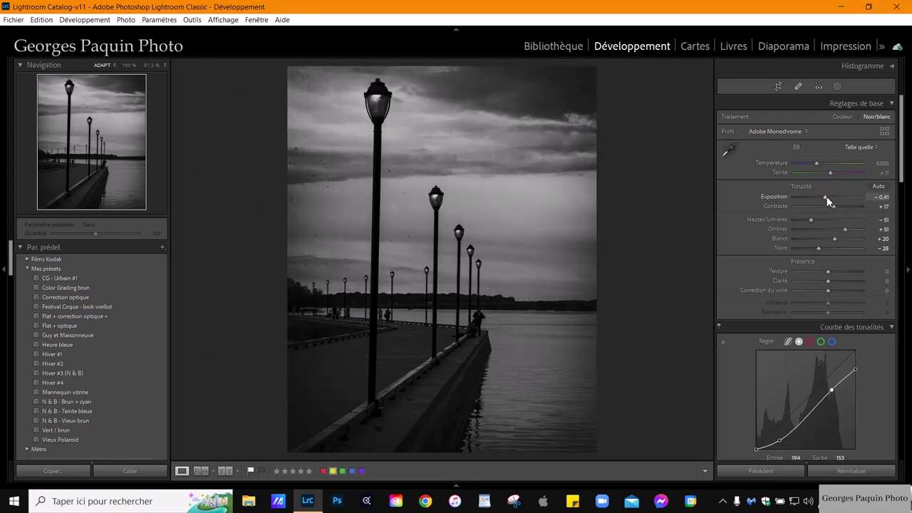
Step: Draw a large radial gradient mask with feather 57 over the lamp posts
click(838, 87)
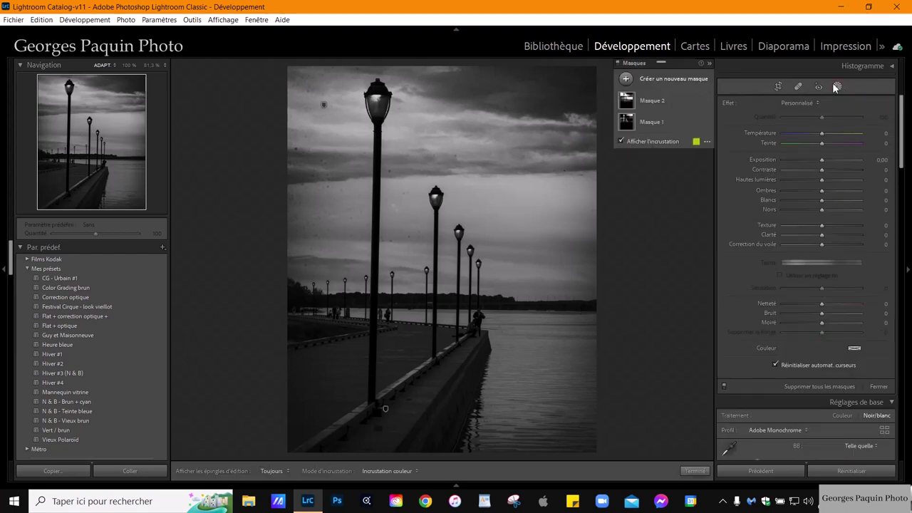
click(625, 80)
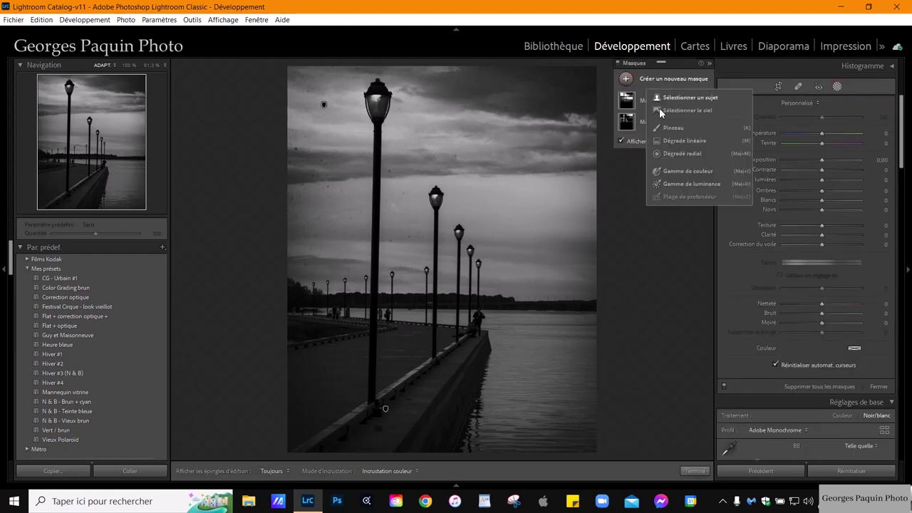
click(688, 154)
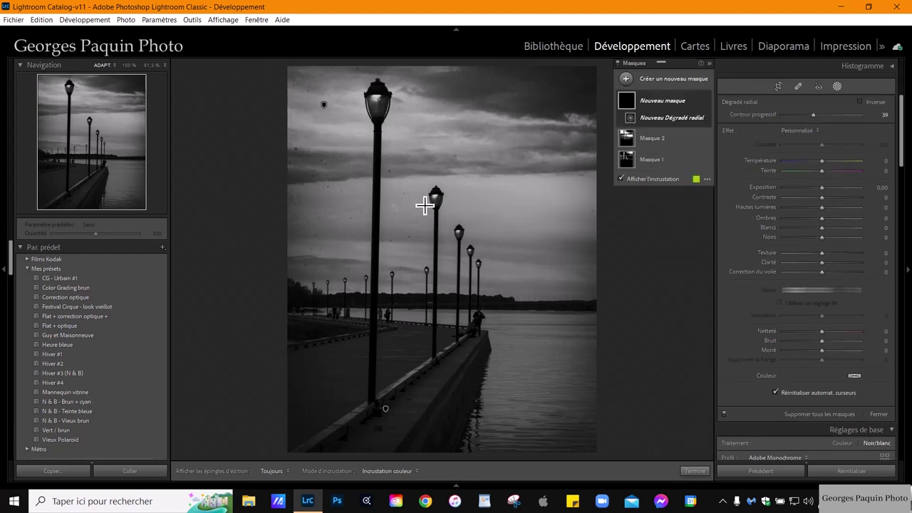
mouse_move(421, 201)
mouse_down()
mouse_move(537, 355)
mouse_move(428, 214)
mouse_move(466, 291)
mouse_move(439, 260)
mouse_up()
drag(561, 256, 565, 253)
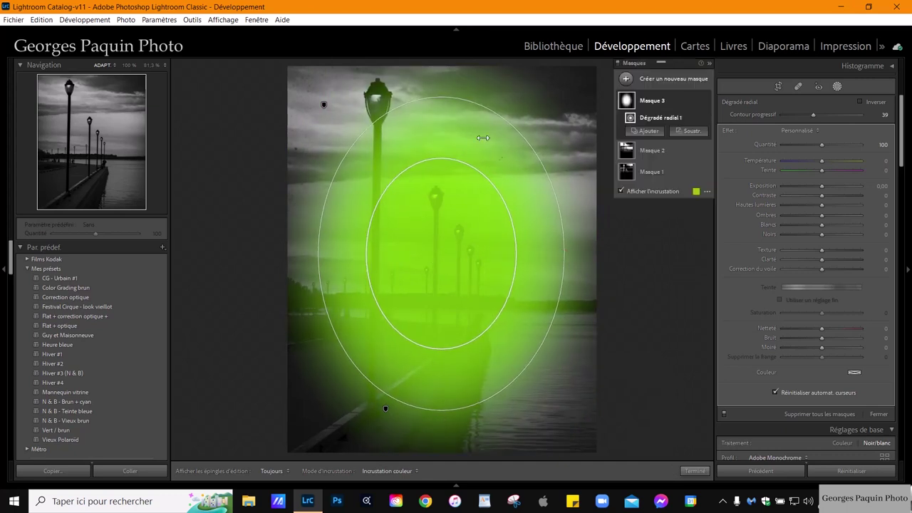
drag(434, 106, 436, 79)
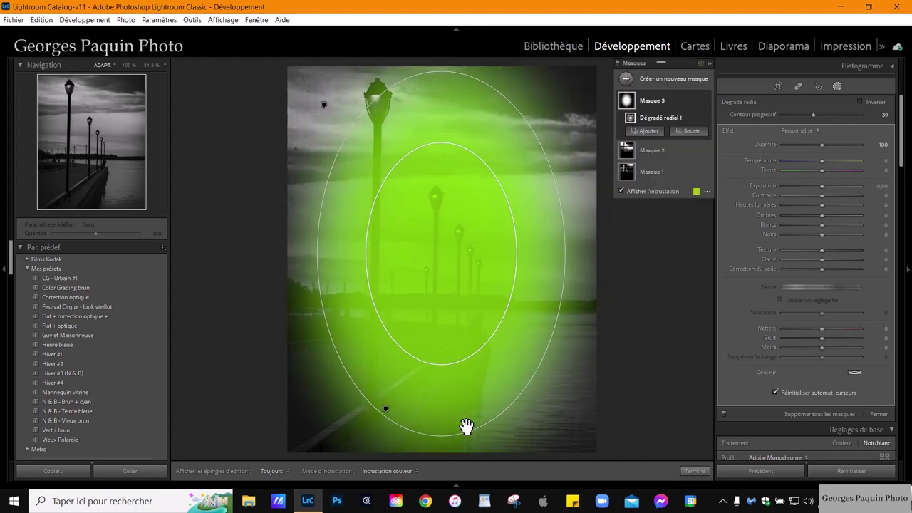
drag(442, 366, 442, 333)
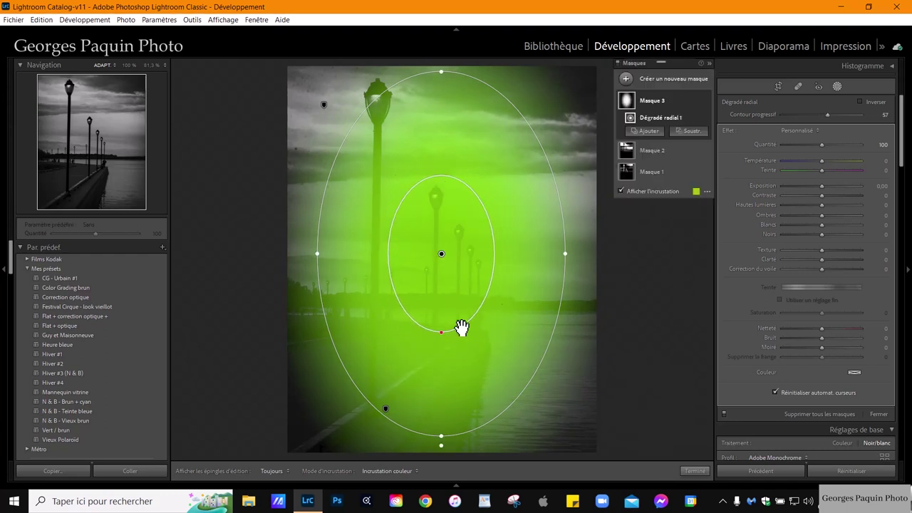
Step: Set the radial mask to exposure +0.60, whites +38 and highlights −33, comparing before and after
click(663, 191)
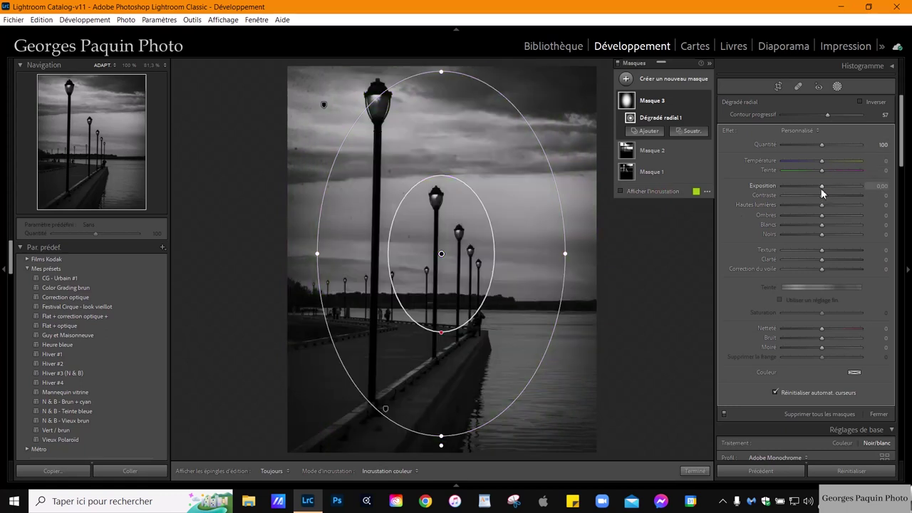
scroll(823, 191, up, 6)
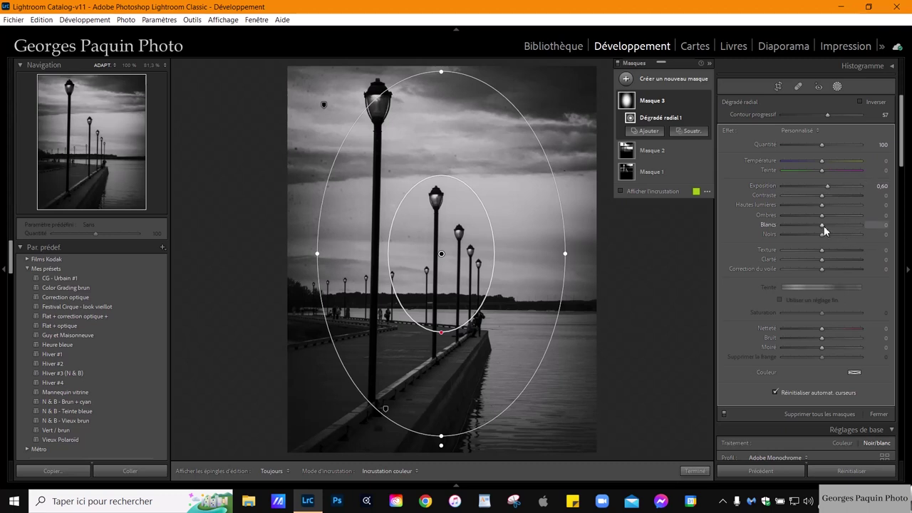
drag(825, 229, 840, 228)
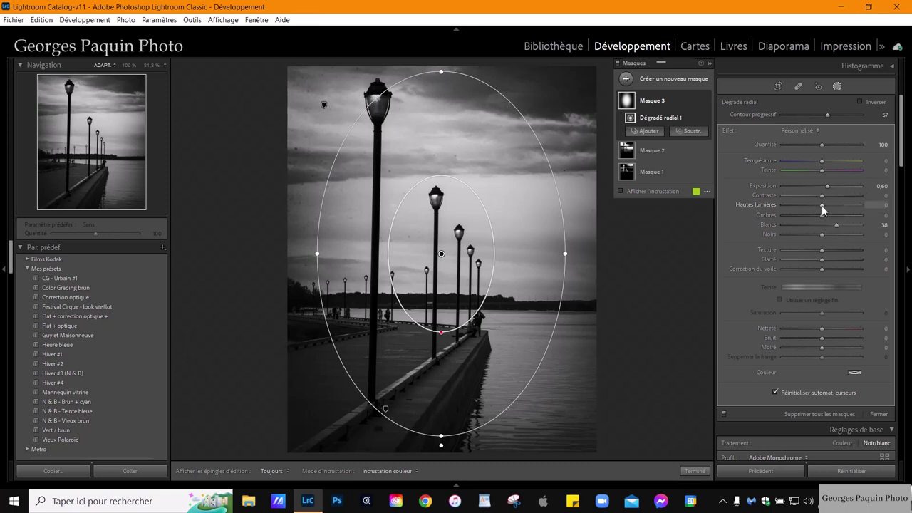
drag(817, 208, 808, 218)
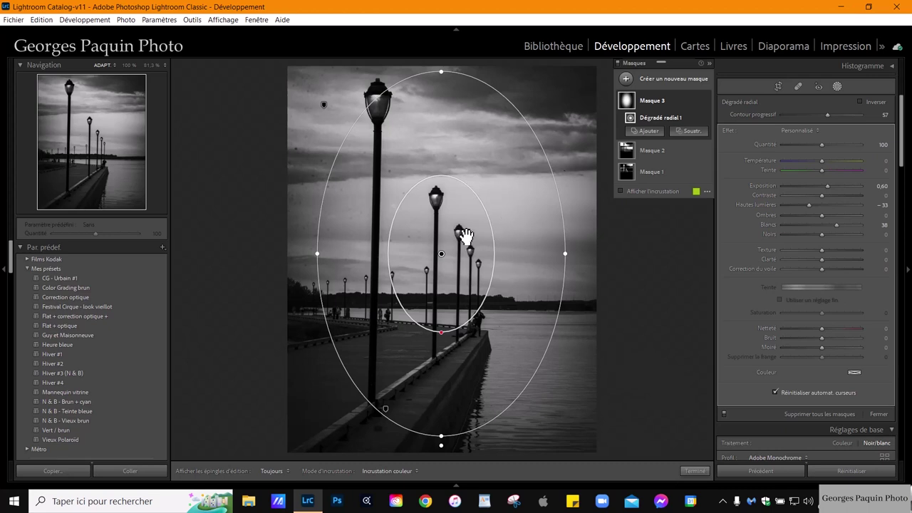
click(705, 101)
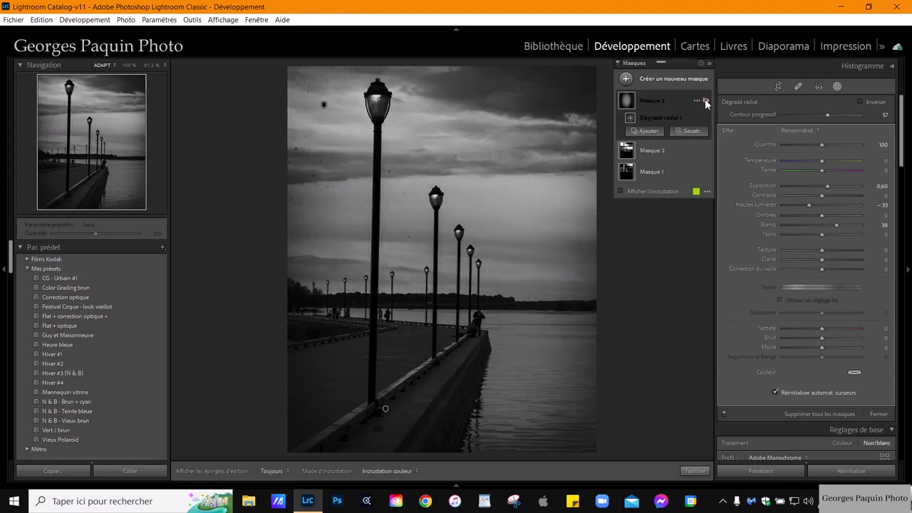
click(704, 101)
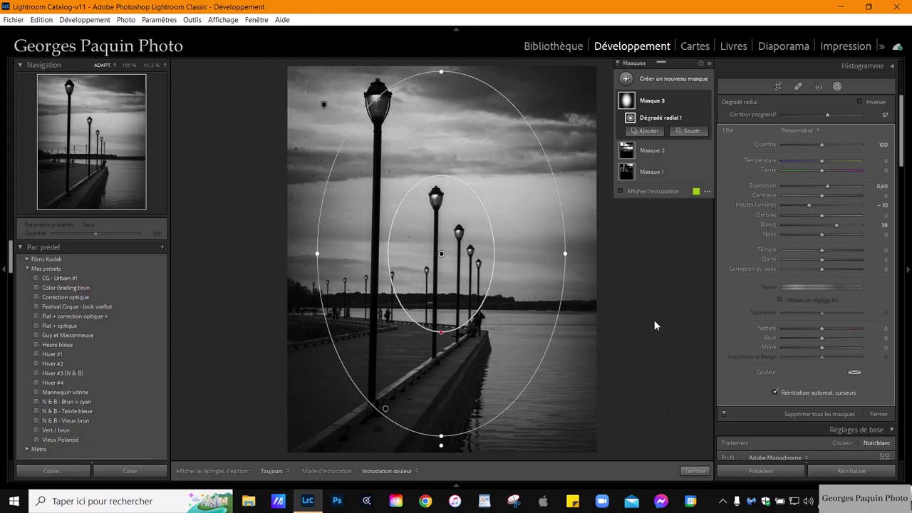
Step: Close Masking, then zoom to 50% and 66.7% on the top lamp's glass globe
click(697, 471)
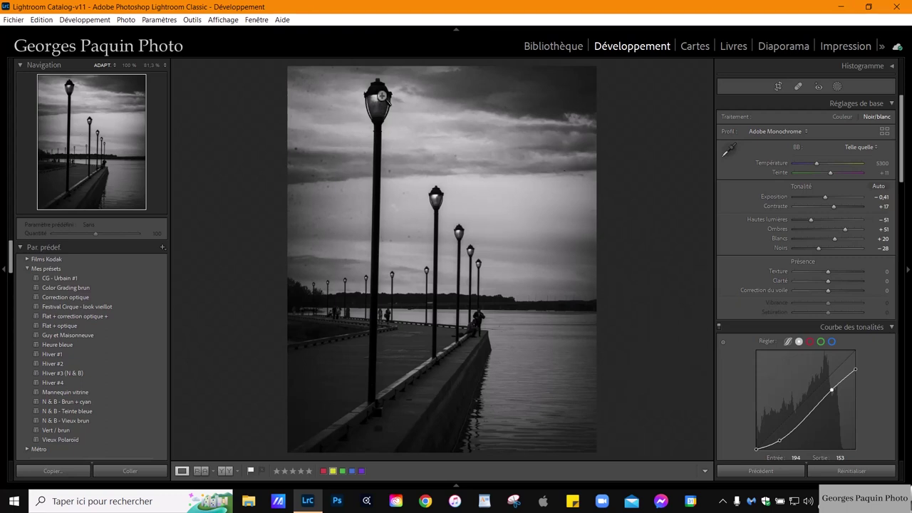
click(382, 95)
drag(118, 188, 82, 102)
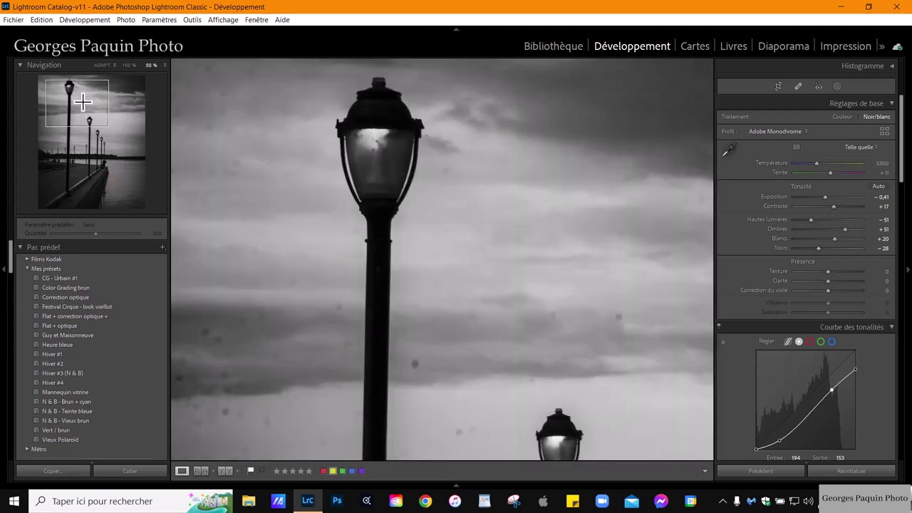
key(ctrl+equal)
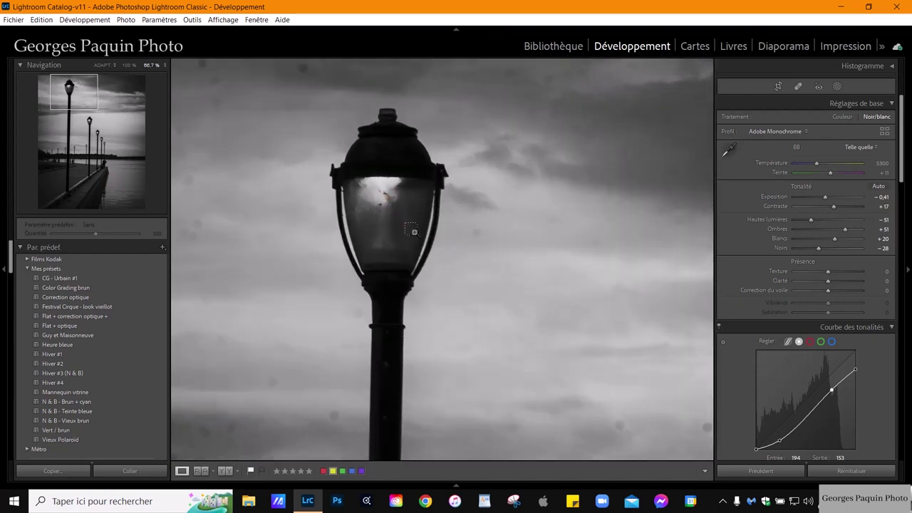
Step: Start a brush mask at exposure +0.58 and whites +37, painting the top lamp's glass
key(k)
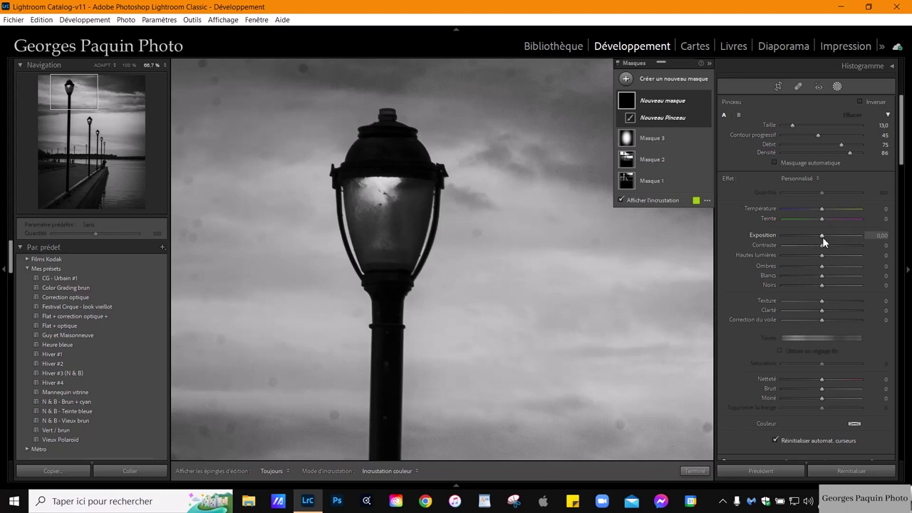
drag(823, 242, 830, 243)
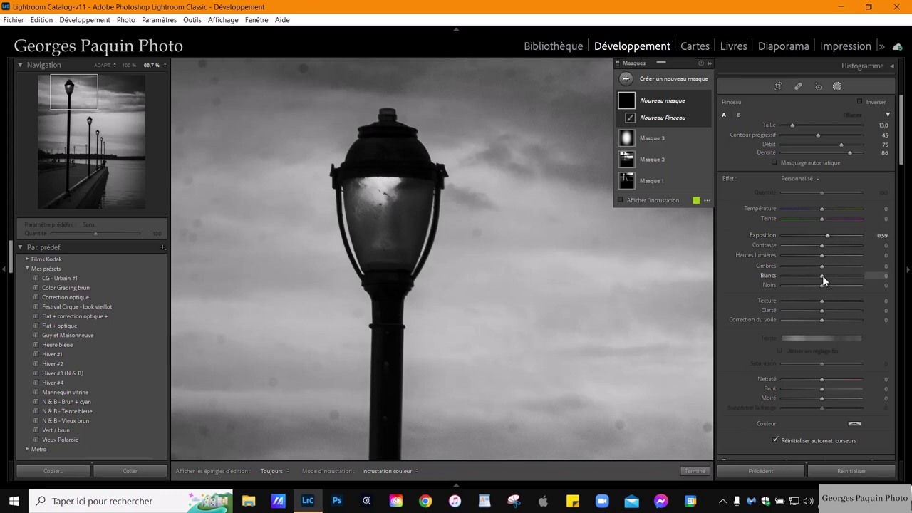
drag(822, 276, 837, 282)
drag(388, 187, 360, 239)
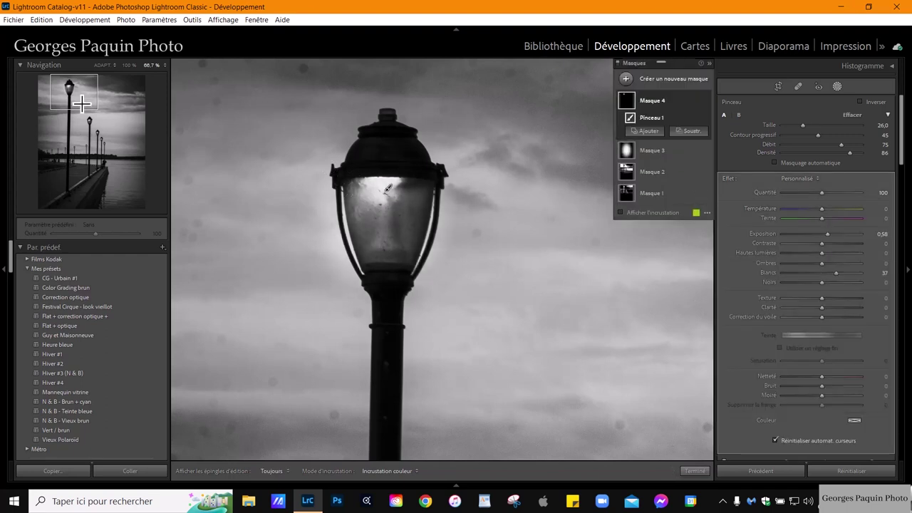
Step: Paint the remaining lamp globes with a smaller brush for distant lamps, then finish the mask
click(98, 130)
drag(97, 130, 99, 132)
drag(429, 227, 438, 271)
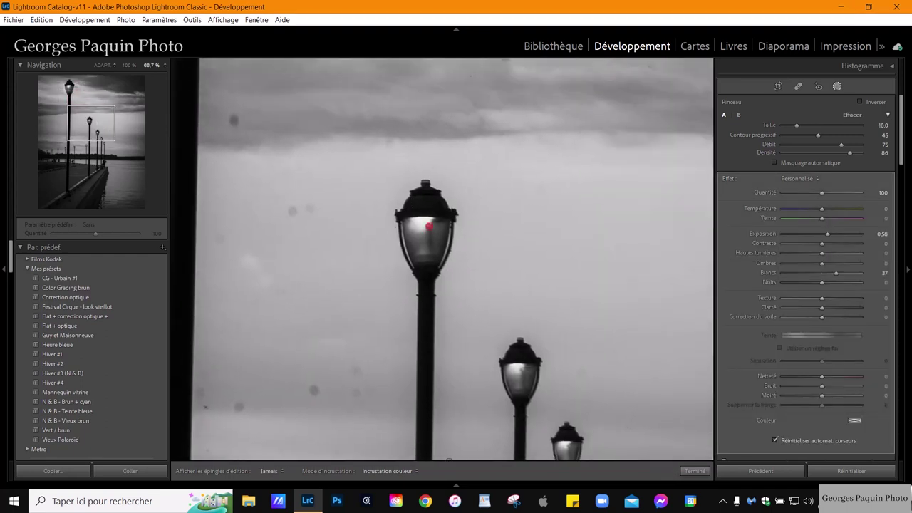
drag(497, 348, 520, 382)
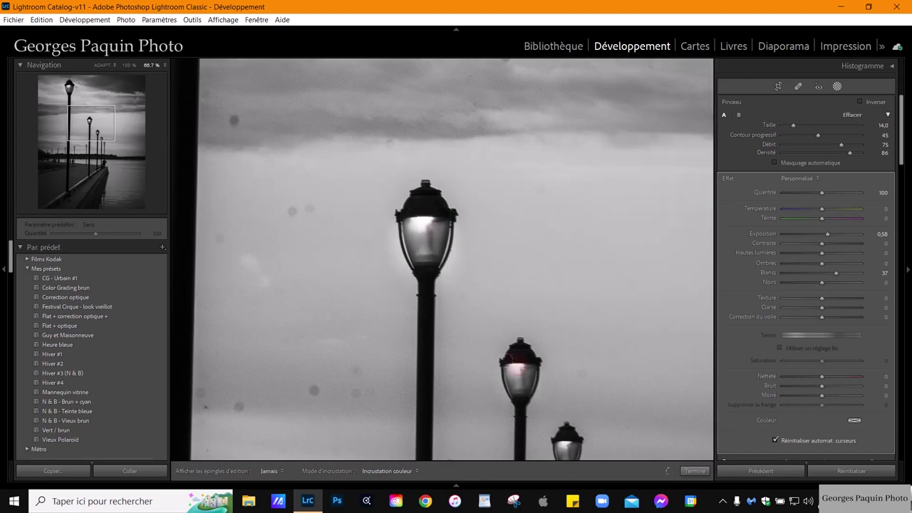
mouse_move(582, 426)
mouse_down()
mouse_move(539, 238)
mouse_move(511, 268)
mouse_up()
key(bracketleft)
key(bracketleft)
key(bracketleft)
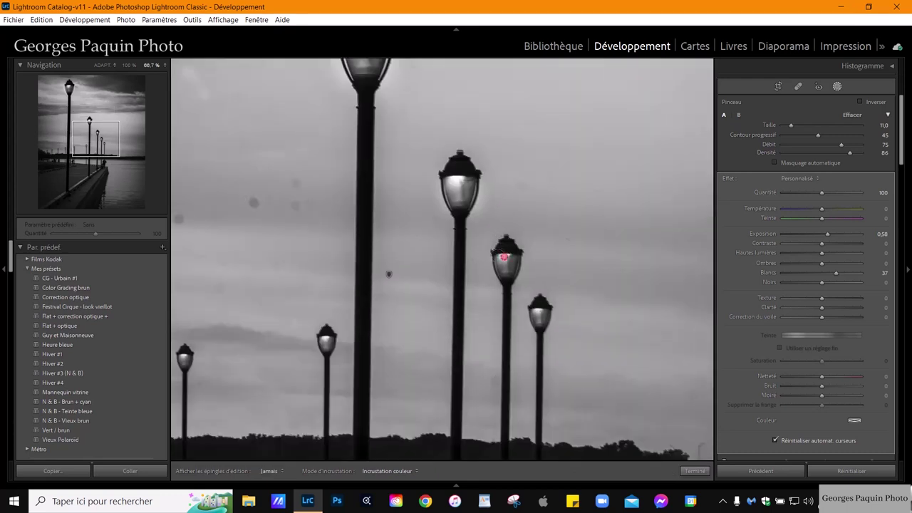
drag(539, 303, 541, 318)
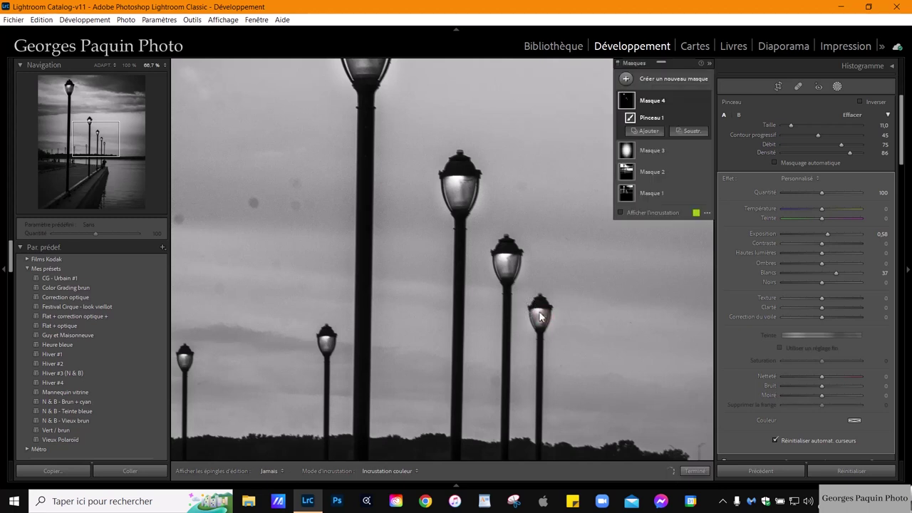
drag(325, 335, 327, 346)
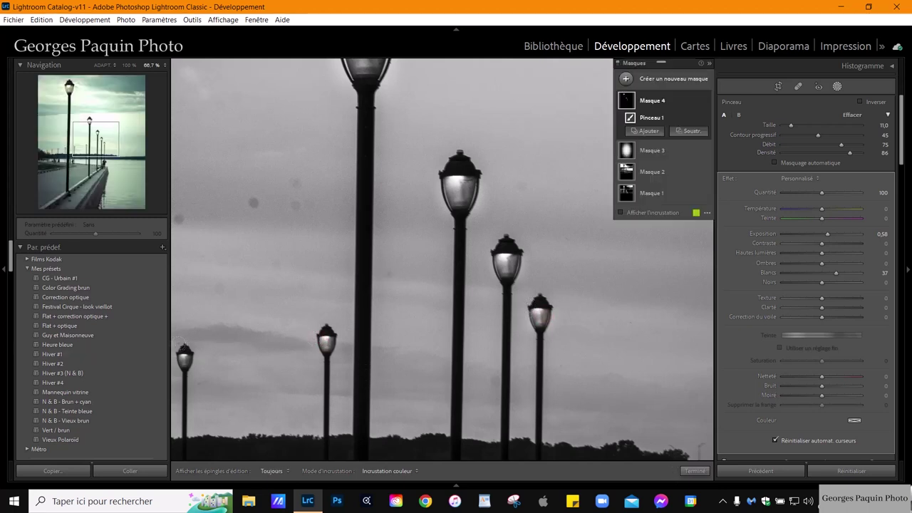
drag(183, 354, 185, 363)
click(695, 471)
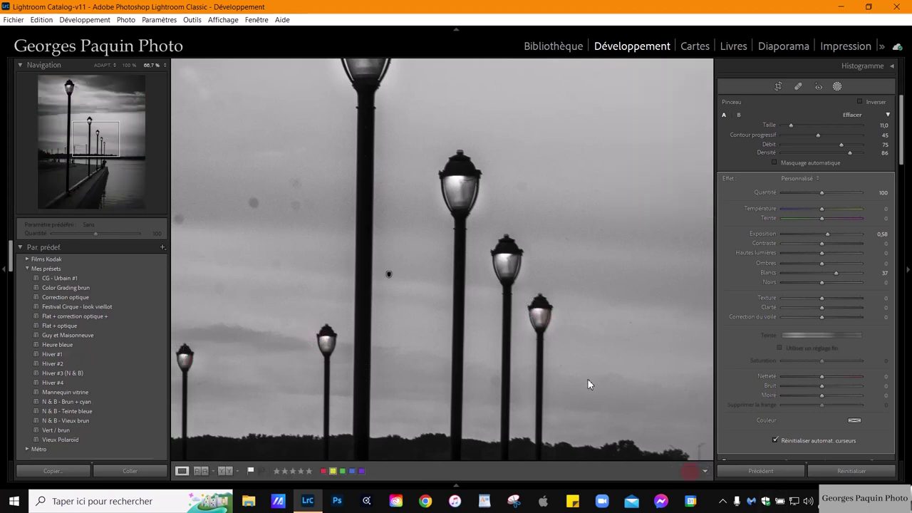
Step: Fit the photo in view and set Clarté −15, Texture −5 and Correction du voile −9
click(625, 352)
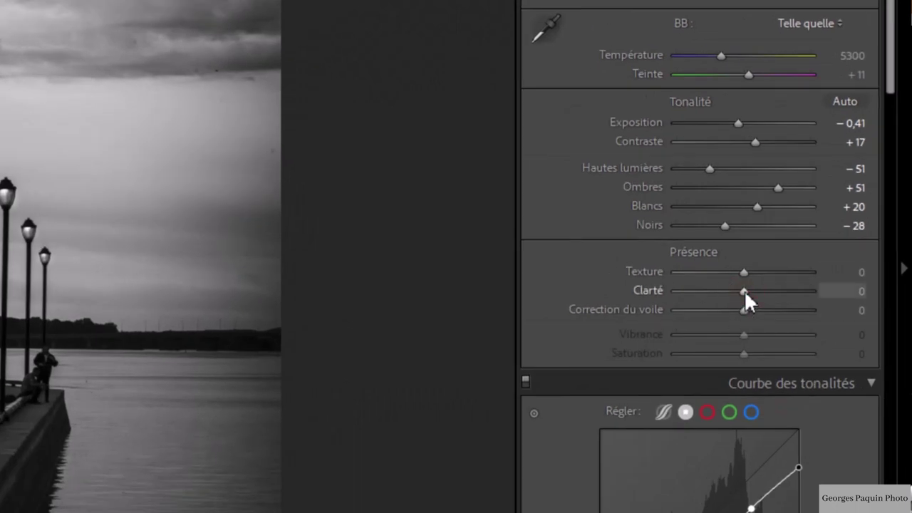
scroll(745, 291, down, 3)
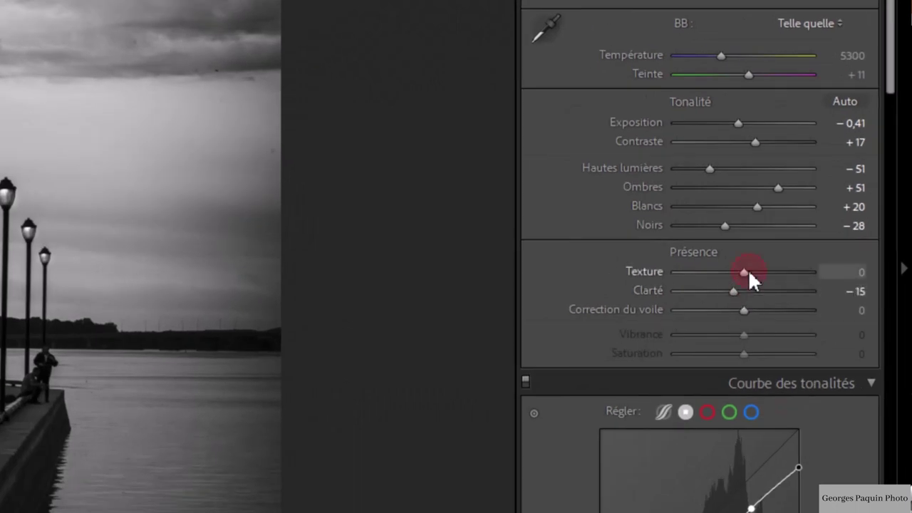
scroll(749, 271, down, 1)
scroll(749, 270, down, 1)
scroll(749, 270, up, 1)
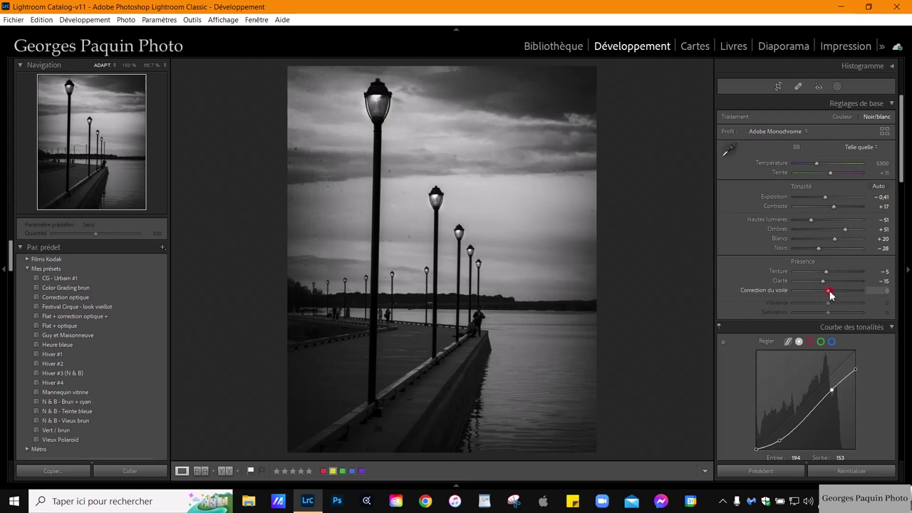
key(Down)
key(Down)
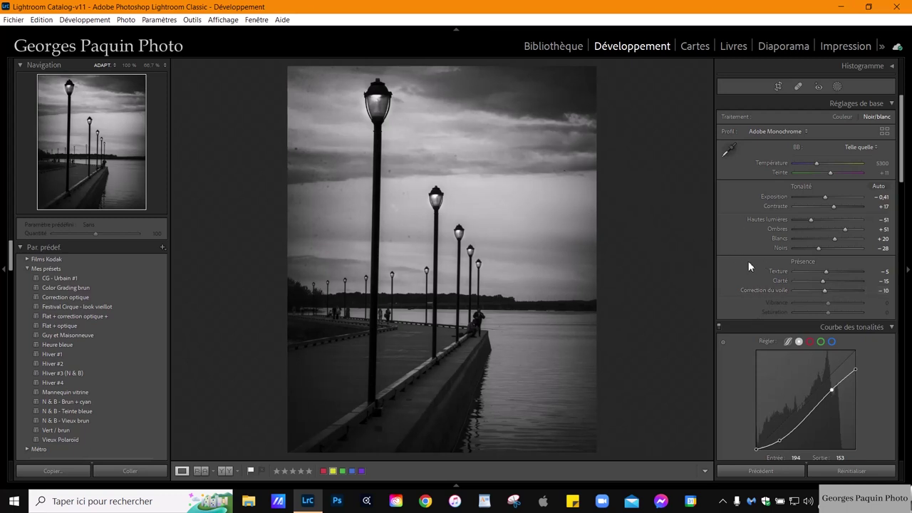
drag(880, 291, 884, 291)
Step: Scroll the Develop panel past Tone Curve to the Transformation and Effets sections
scroll(743, 210, down, 10)
scroll(742, 210, down, 10)
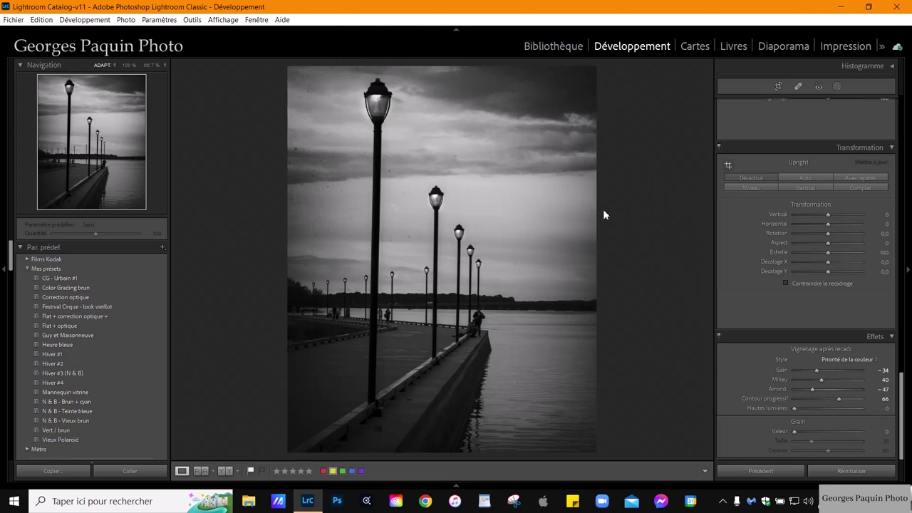
Step: Start a new linear gradient mask running in from the photo's left edge
click(837, 86)
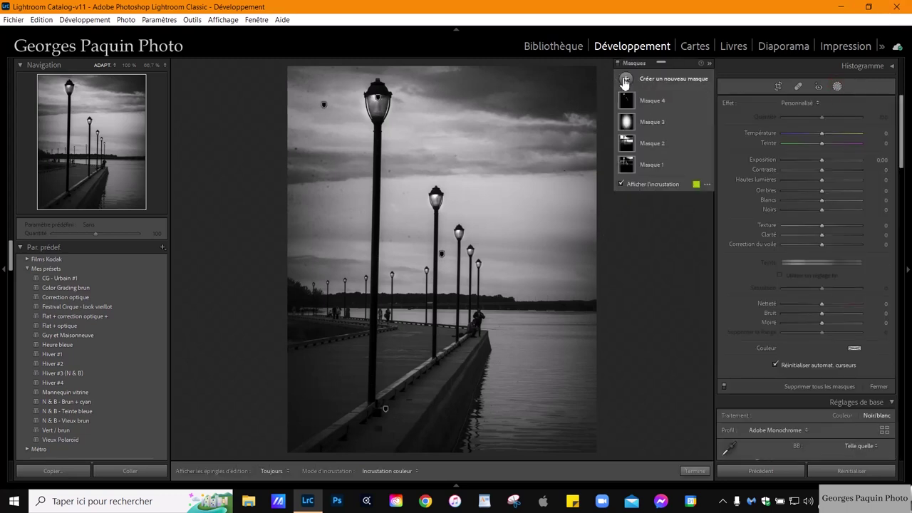
click(625, 79)
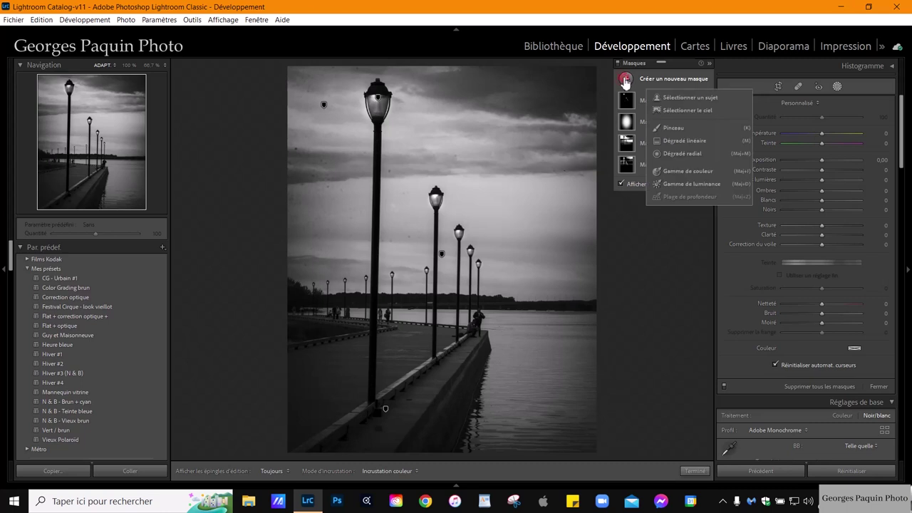
click(701, 140)
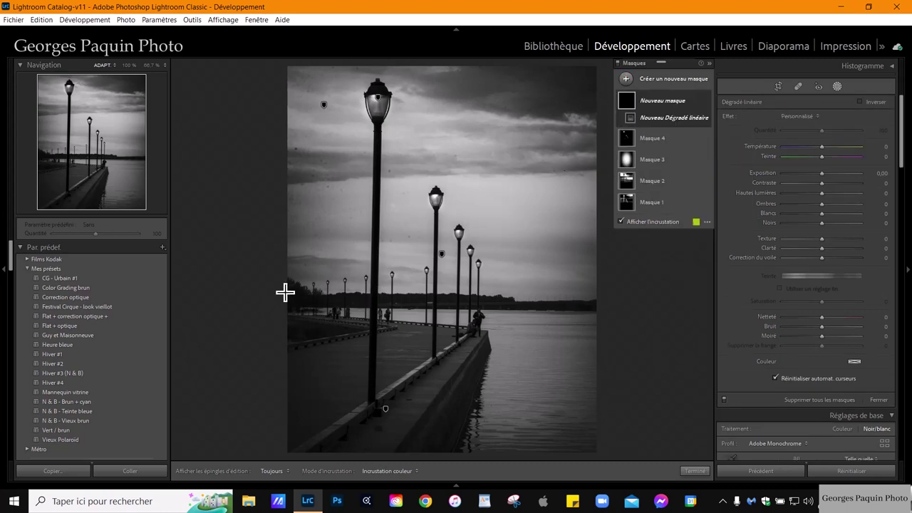
drag(288, 286, 300, 286)
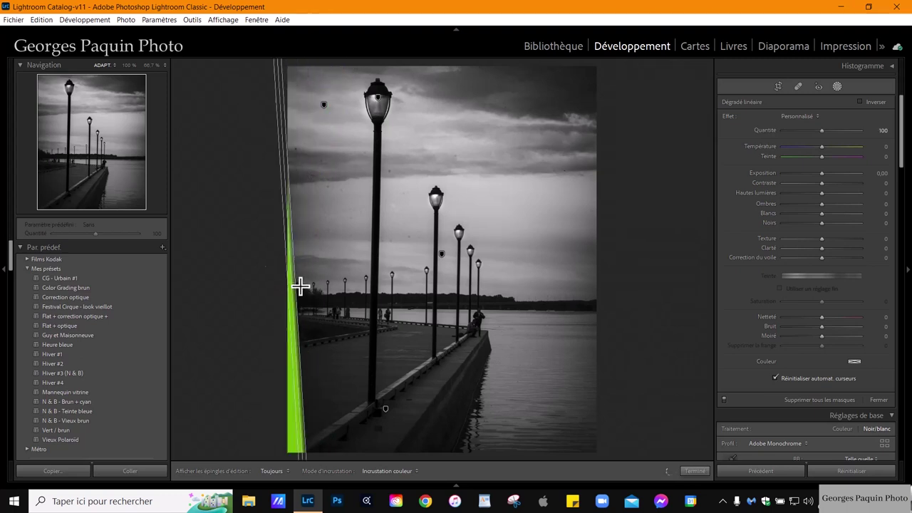
drag(300, 286, 307, 282)
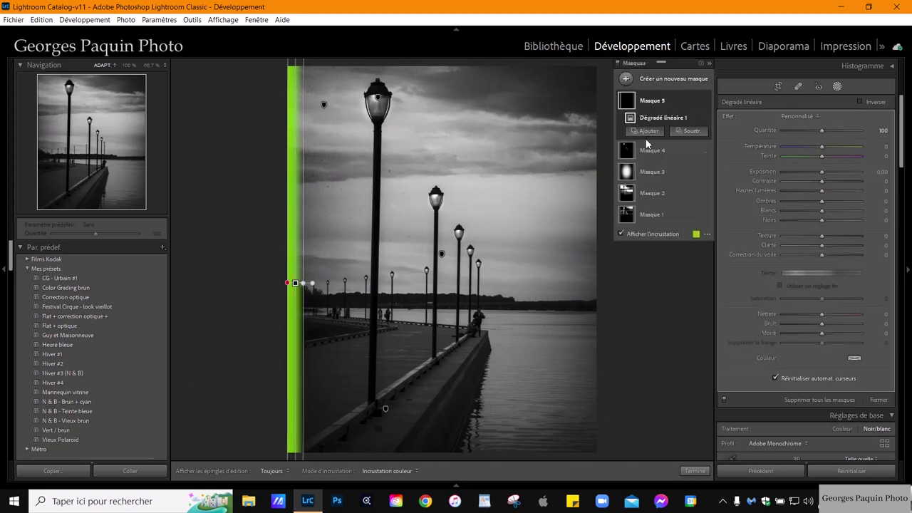
Step: Add linear gradients from the top, right and bottom edges to the same mask
click(655, 138)
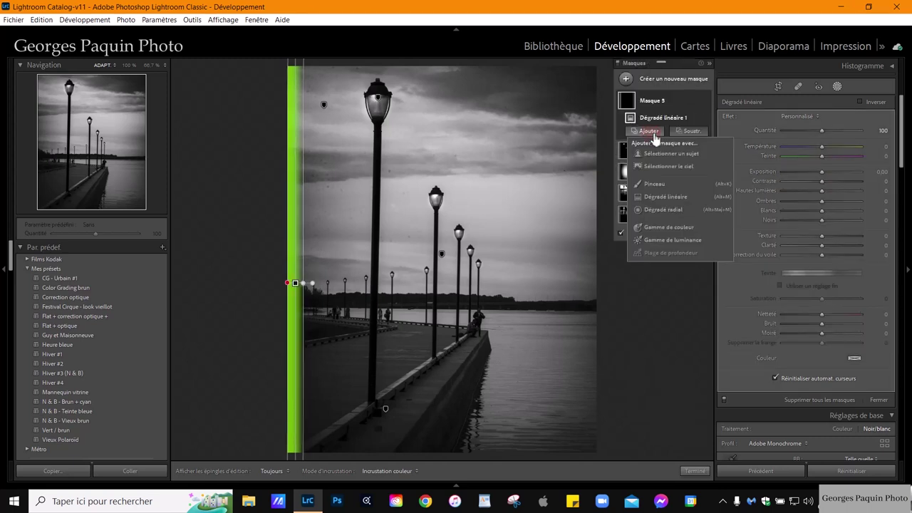
click(680, 197)
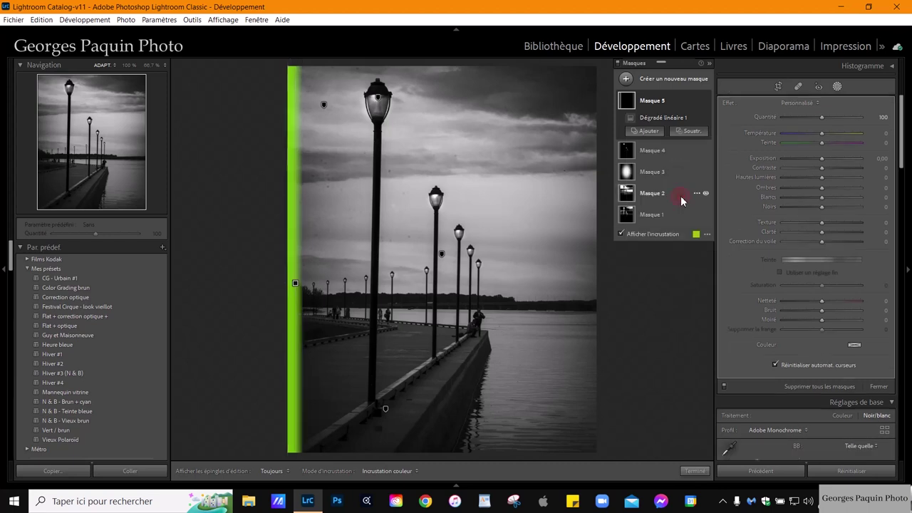
drag(446, 73, 444, 90)
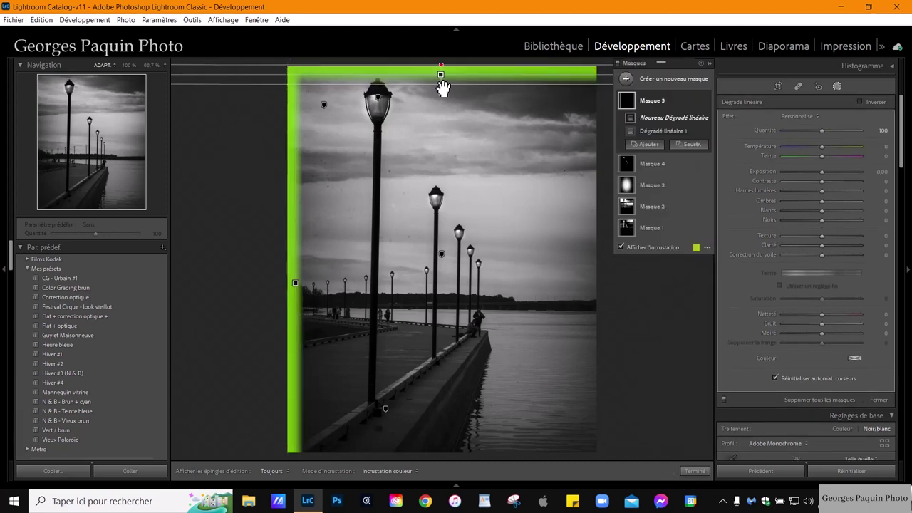
click(648, 144)
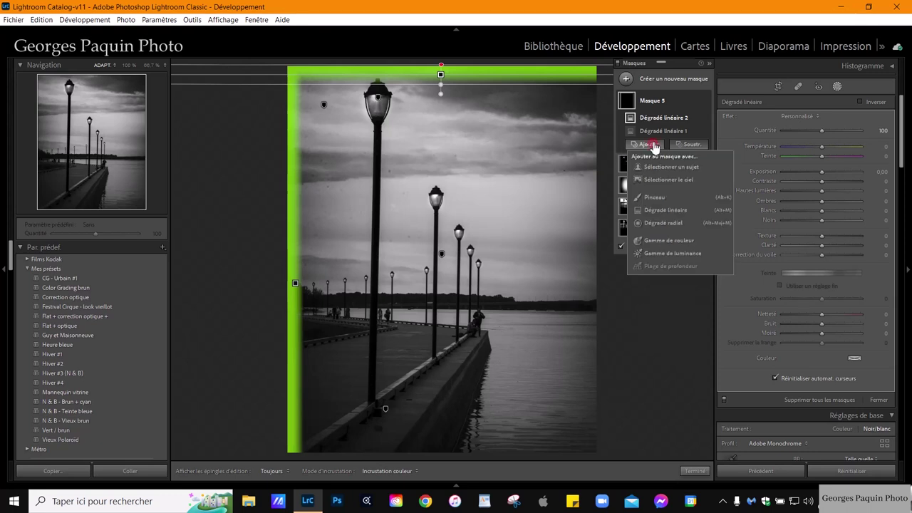
click(677, 208)
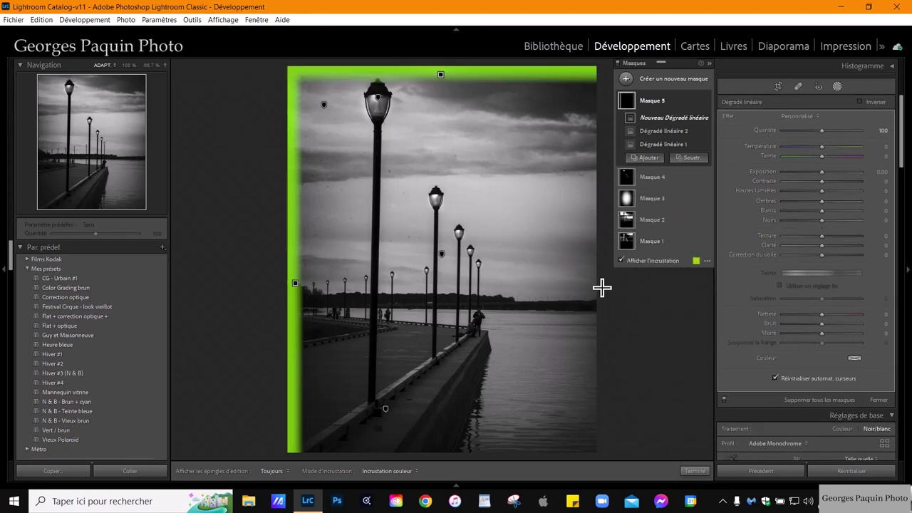
drag(602, 287, 583, 300)
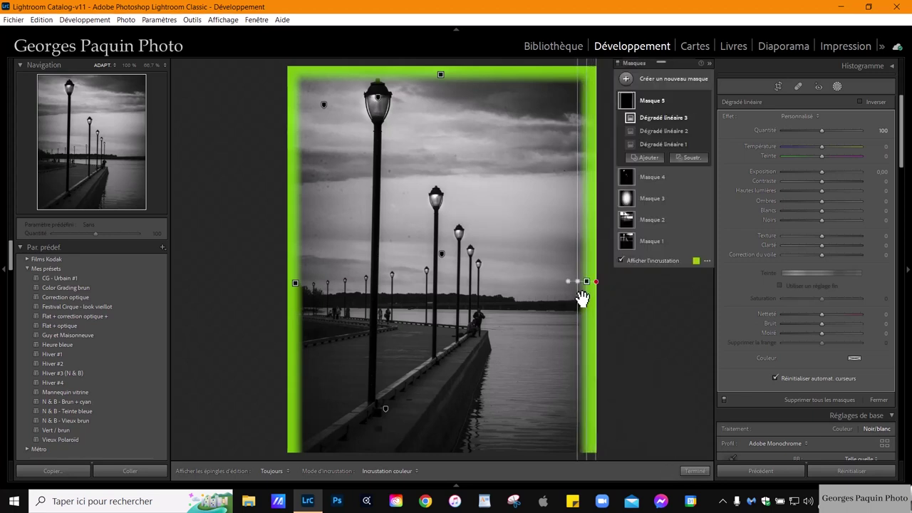
click(645, 158)
click(677, 224)
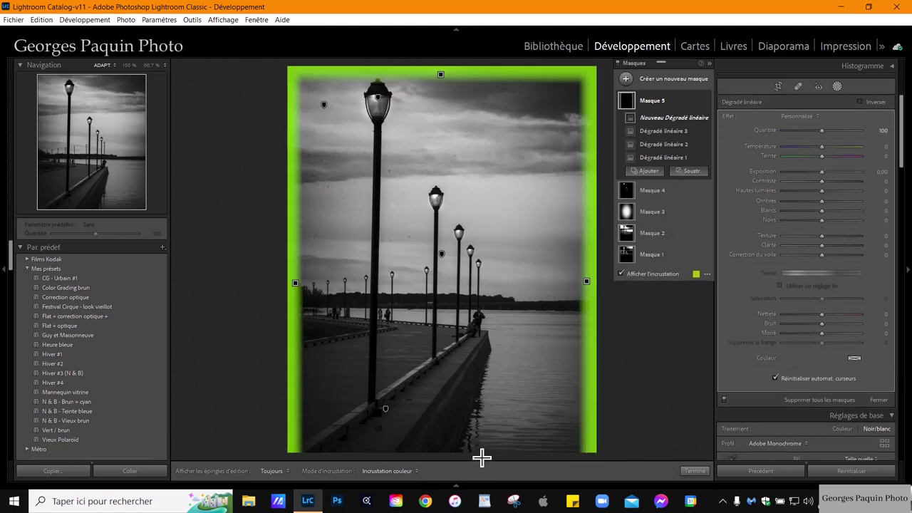
drag(482, 456, 482, 433)
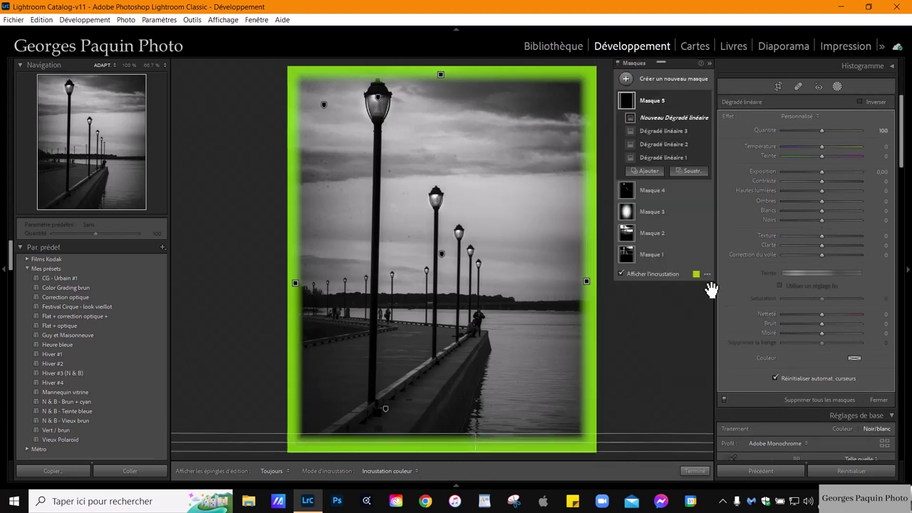
Step: Set the edge mask to exposure −1.50, blacks −22 and dehaze −1, then finish masking
click(670, 275)
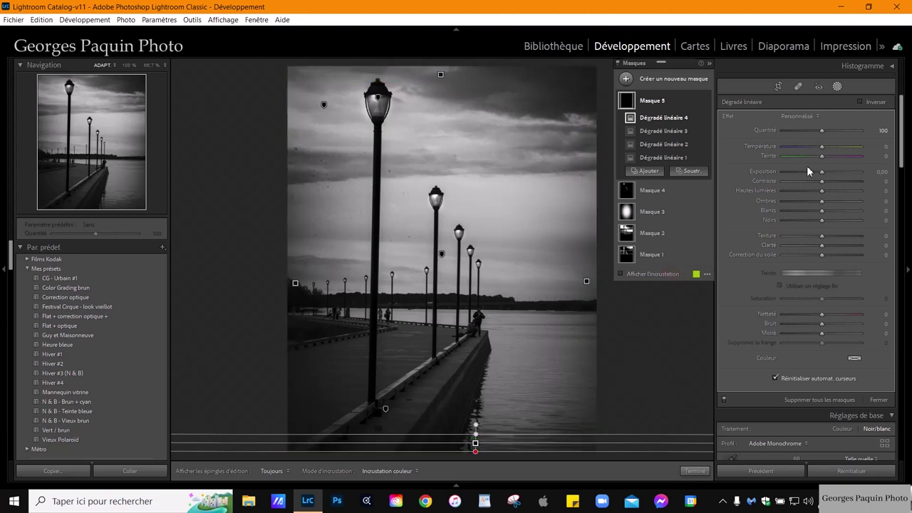
drag(821, 173, 817, 173)
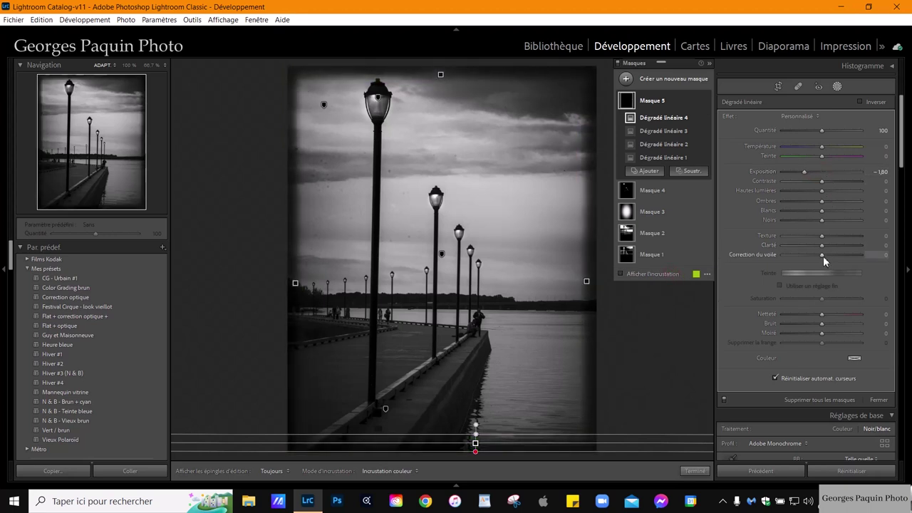
click(823, 256)
drag(822, 220, 815, 224)
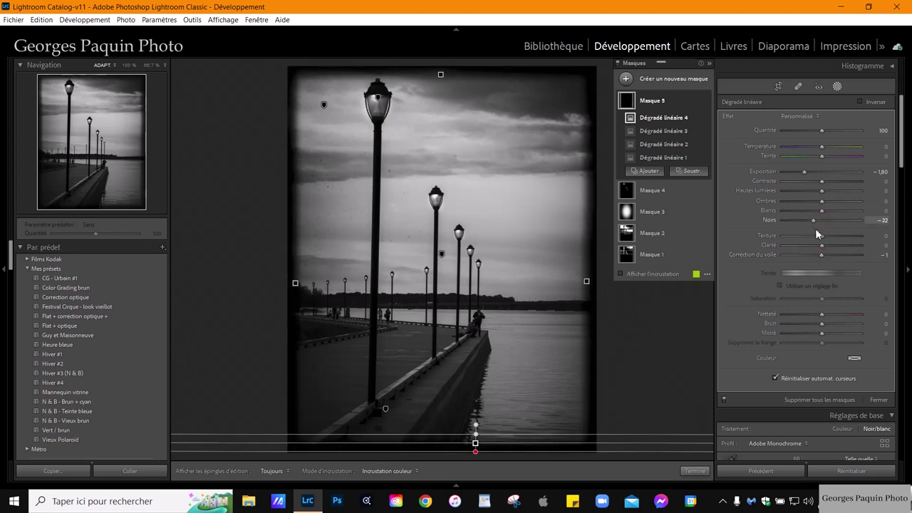
drag(801, 172, 803, 173)
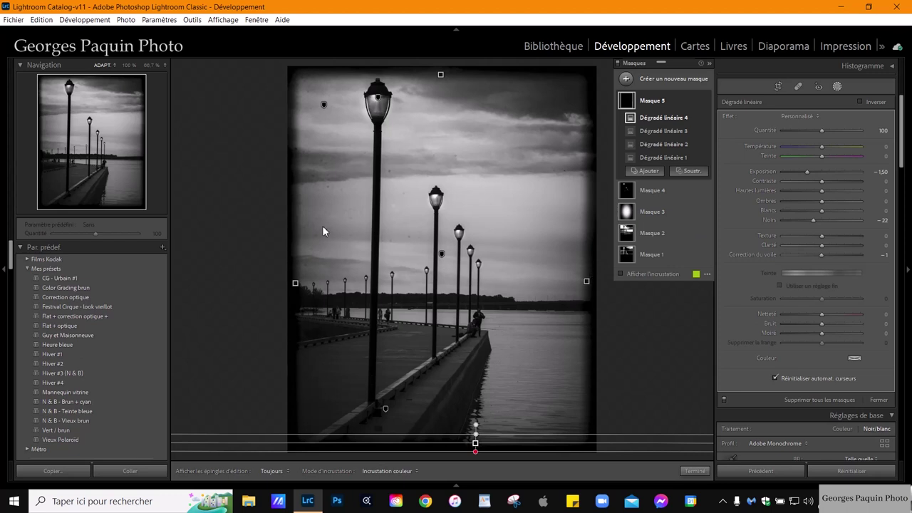
click(702, 472)
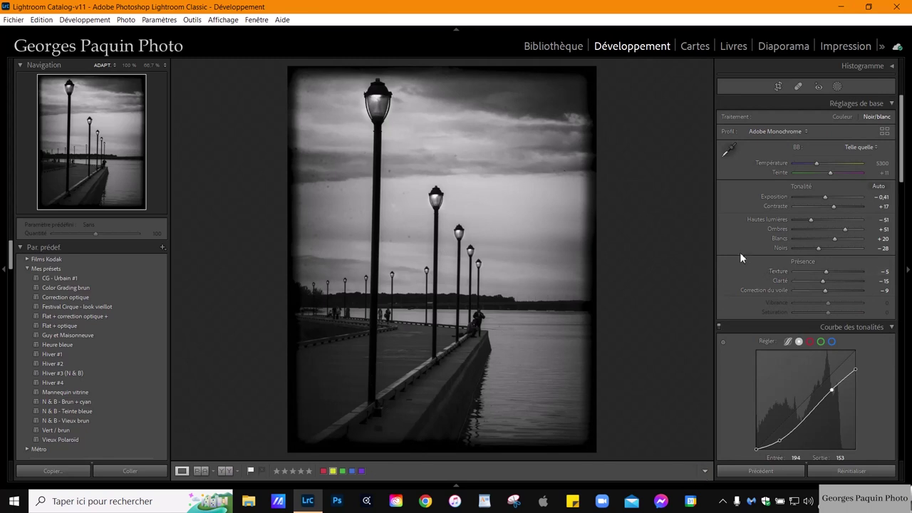
Step: Add grain with amount 60, size 35 and roughness 68, checking it zoomed in on the lamps
scroll(740, 253, down, 5)
scroll(740, 252, down, 5)
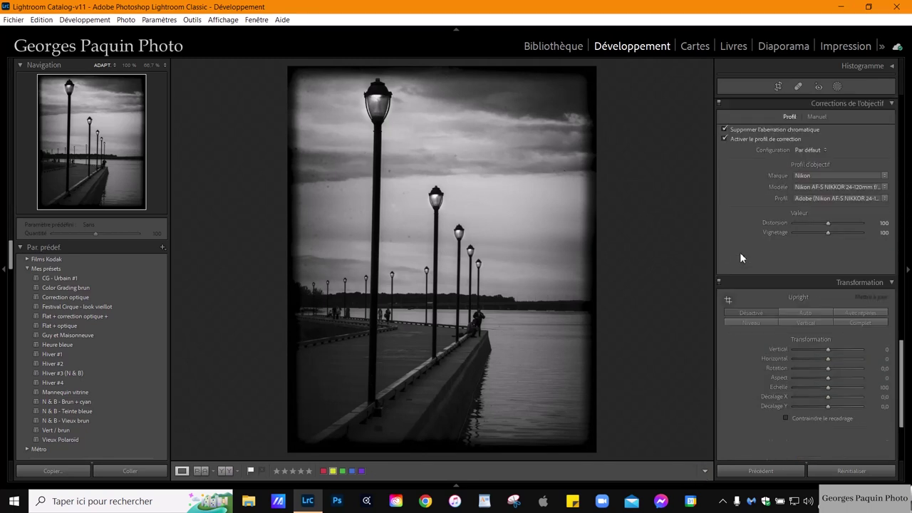
scroll(739, 252, down, 3)
scroll(740, 258, down, 2)
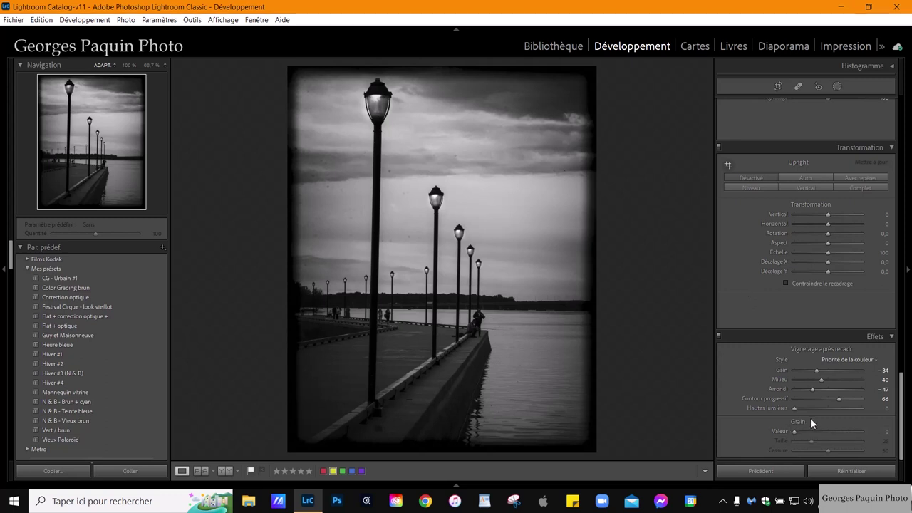
click(425, 296)
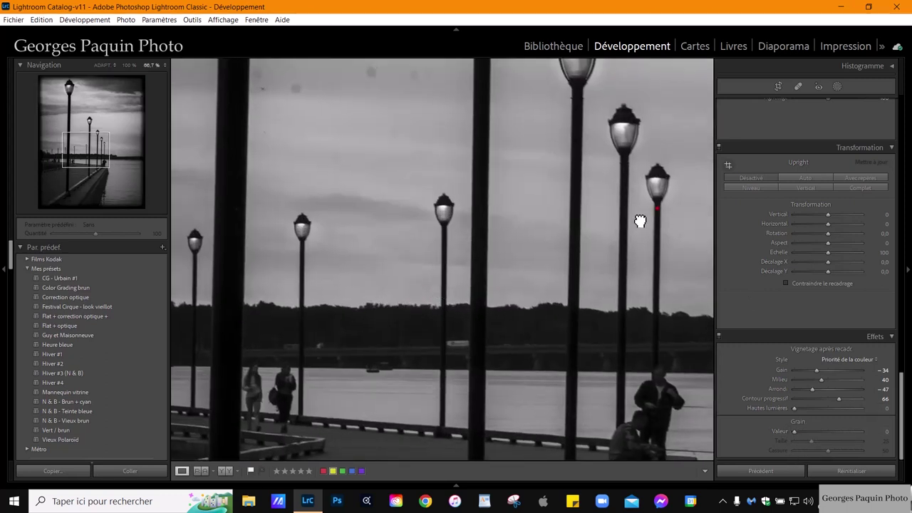
mouse_move(642, 220)
mouse_down()
mouse_move(452, 173)
mouse_move(491, 171)
mouse_up()
drag(347, 321, 377, 264)
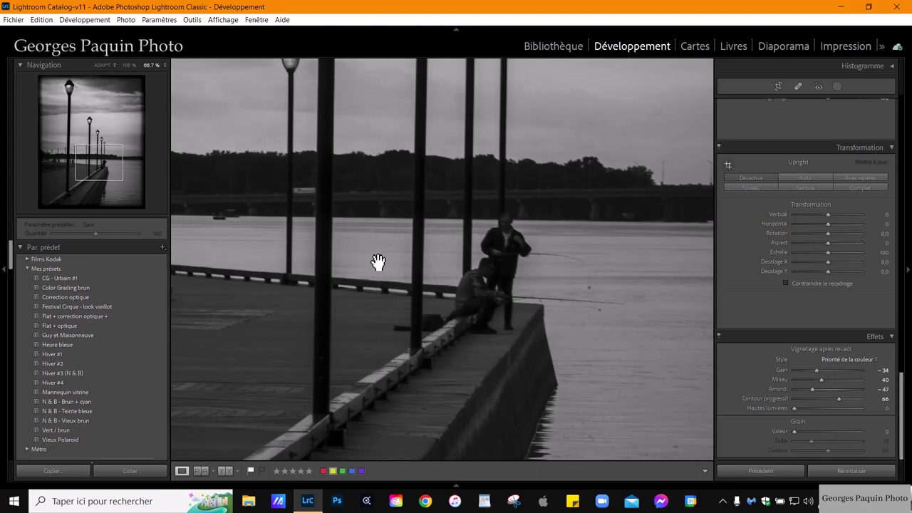
mouse_move(794, 431)
mouse_down()
mouse_move(835, 436)
mouse_move(818, 442)
mouse_move(843, 452)
mouse_up()
click(600, 253)
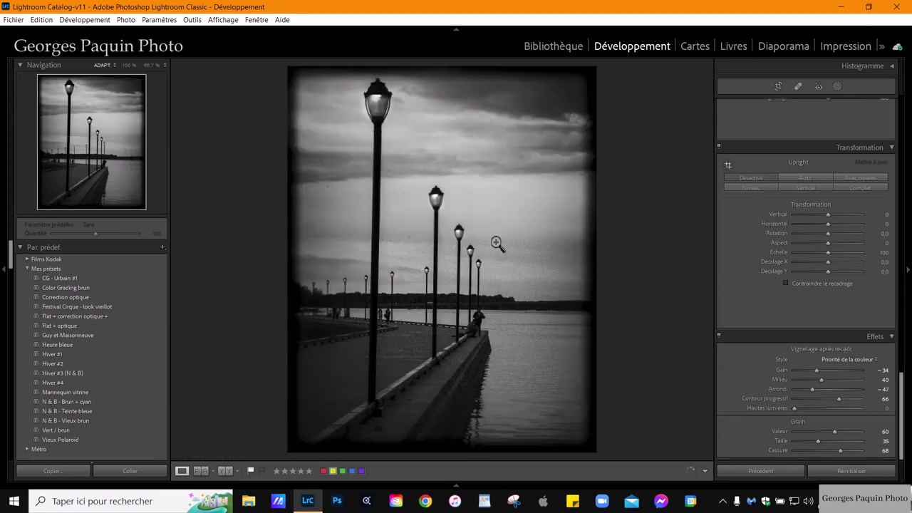